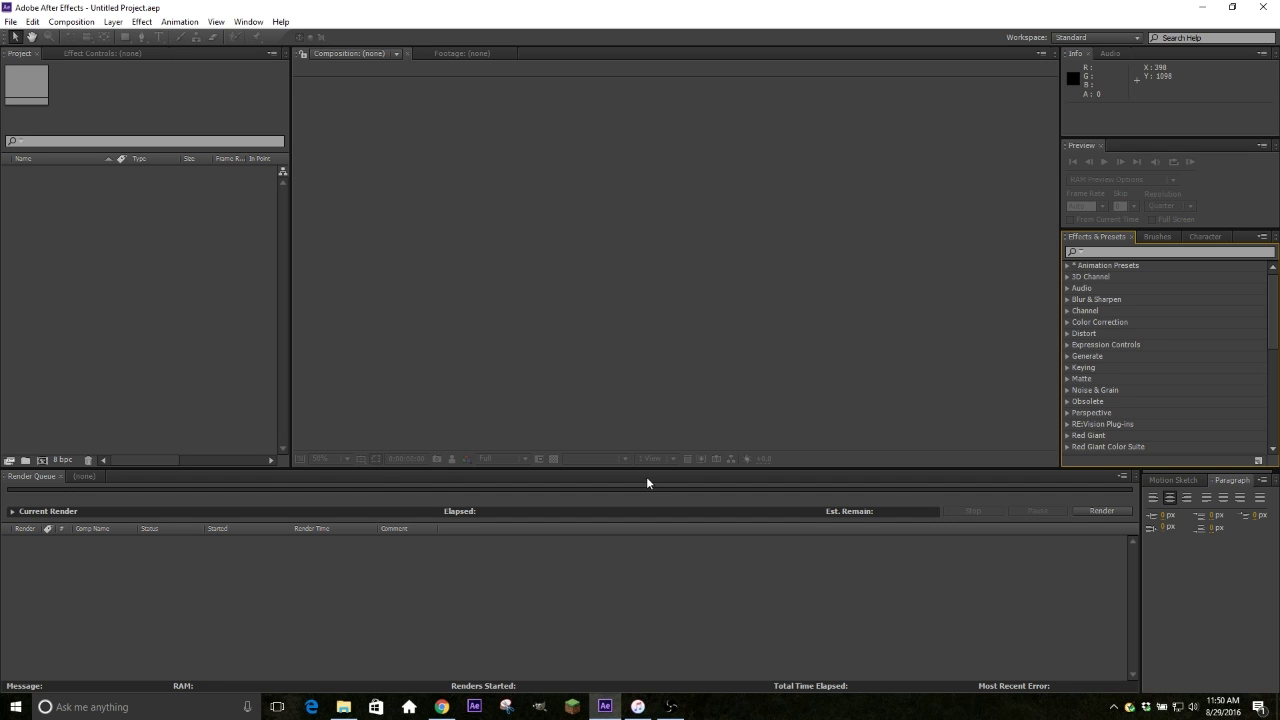
# Create the 1920×1080 'RGB TUT' composition holding Comp 1, then scrub through its time ruler.
pyautogui.click(9, 22)
pyautogui.moveTo(71, 21)
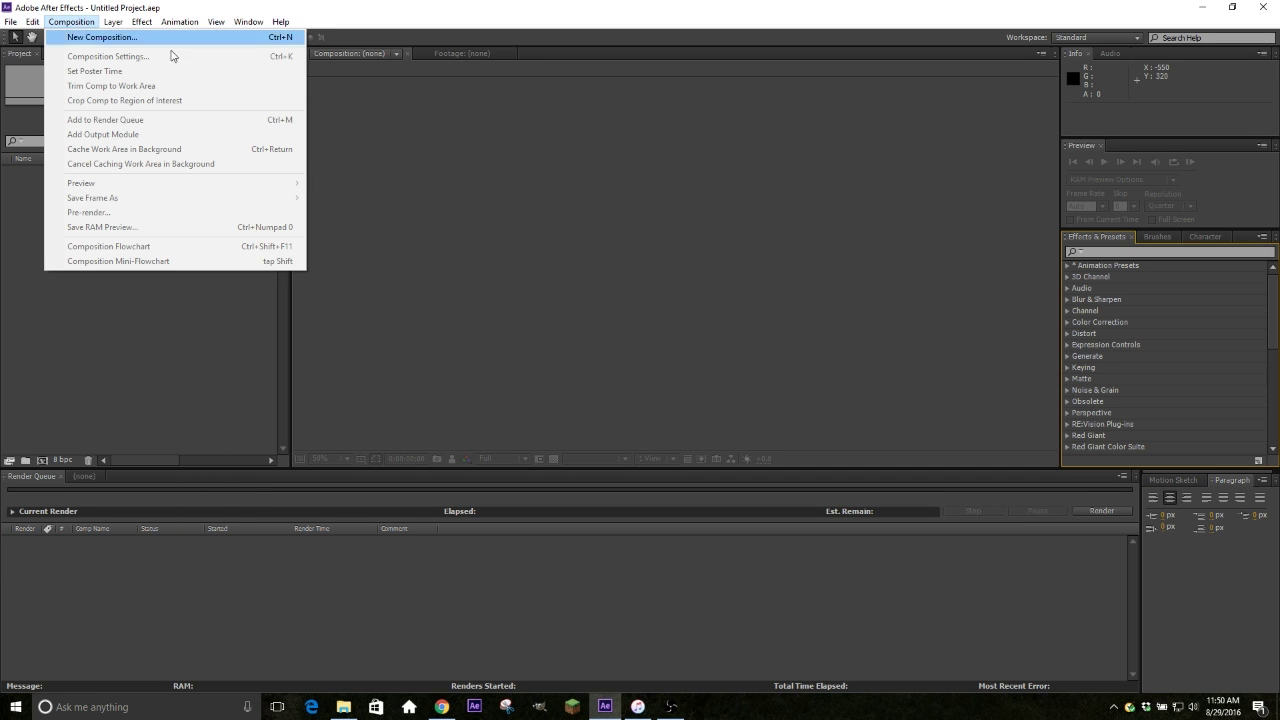
pyautogui.click(105, 37)
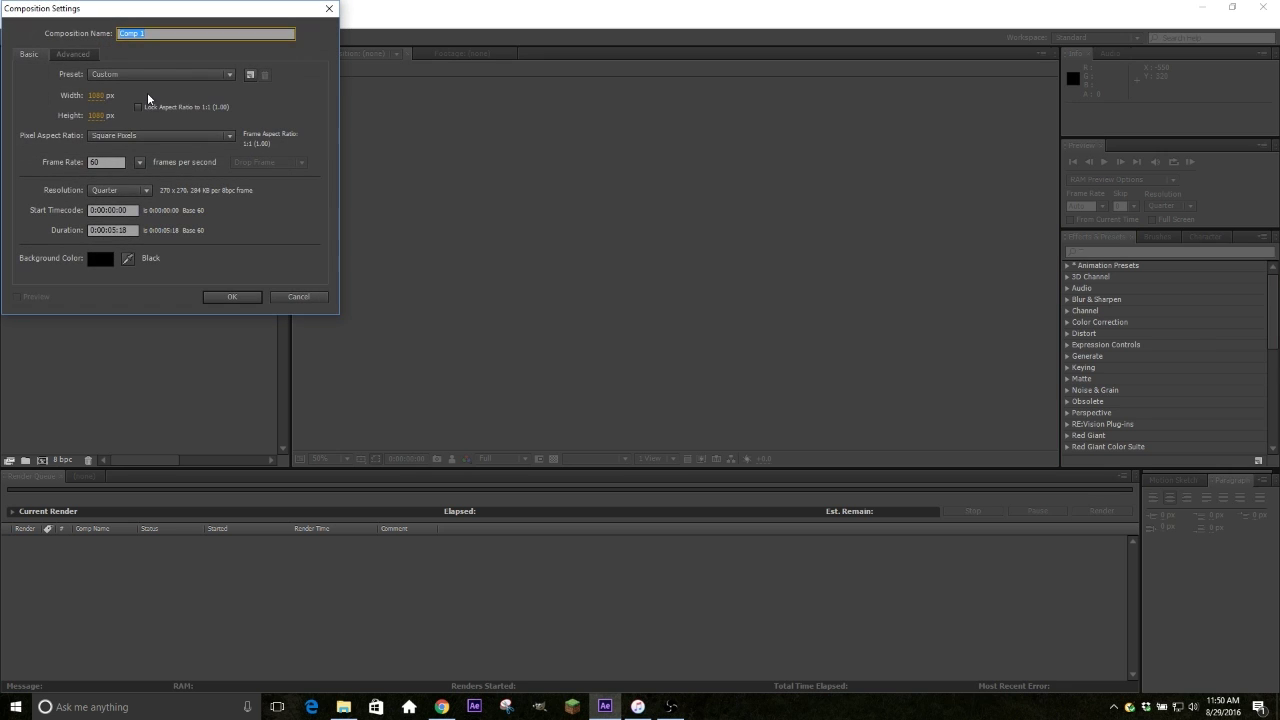
pyautogui.click(130, 230)
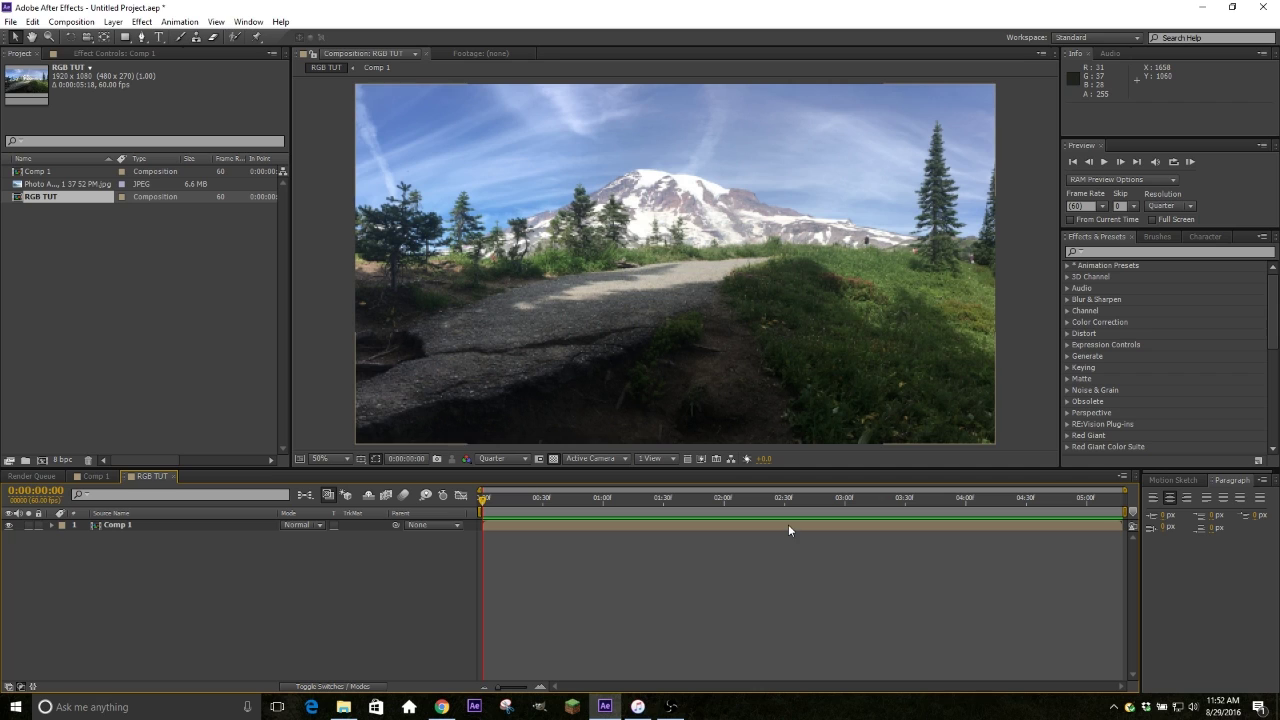
pyautogui.click(788, 525)
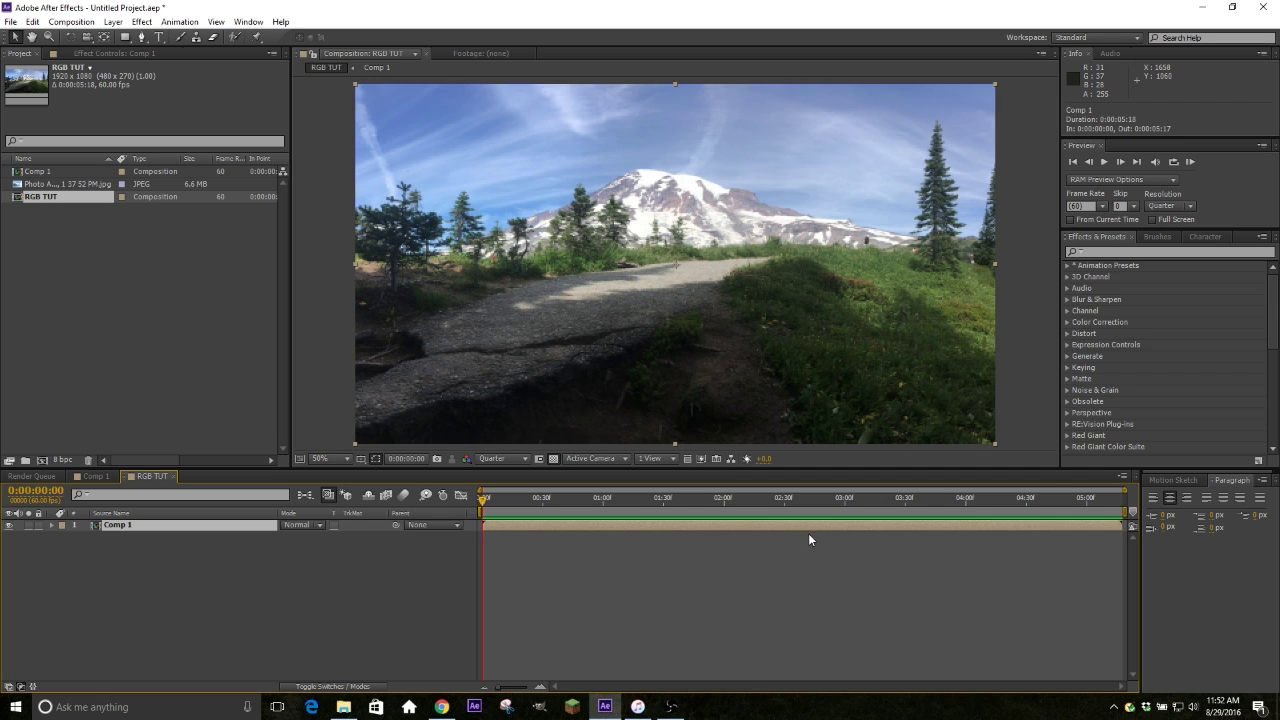
pyautogui.moveTo(605, 506); pyautogui.dragTo(560, 558)
# Search the effects for 'Motion' and apply Motion Tile to the Comp 1 layer.
pyautogui.click(1108, 256)
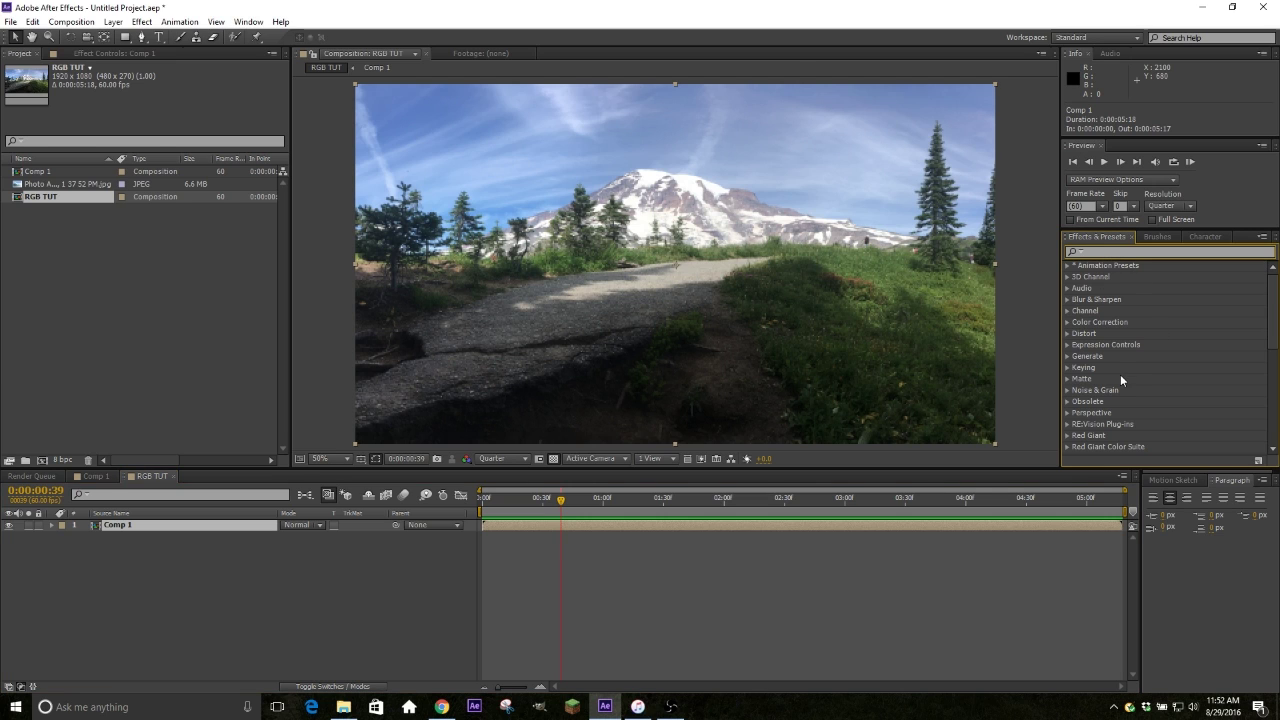
pyautogui.hotkey('ctrl', 'f')
pyautogui.write('Motion')
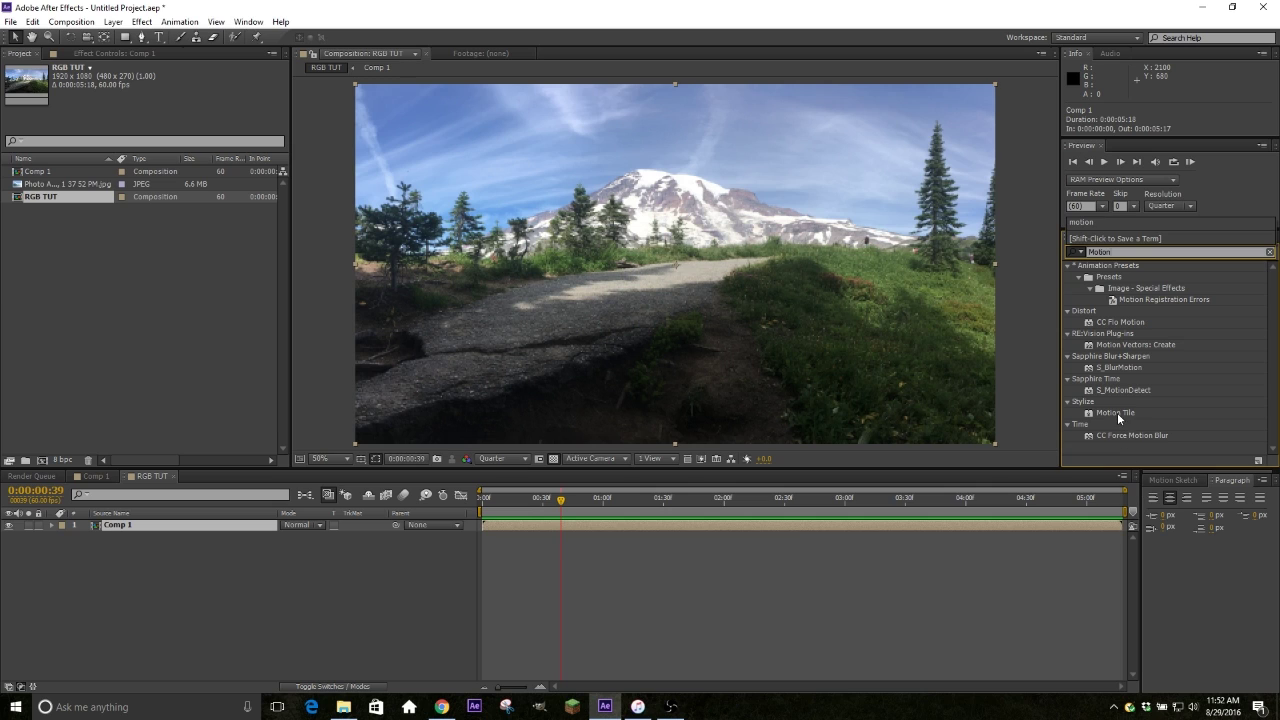
pyautogui.moveTo(1117, 412); pyautogui.dragTo(795, 527)
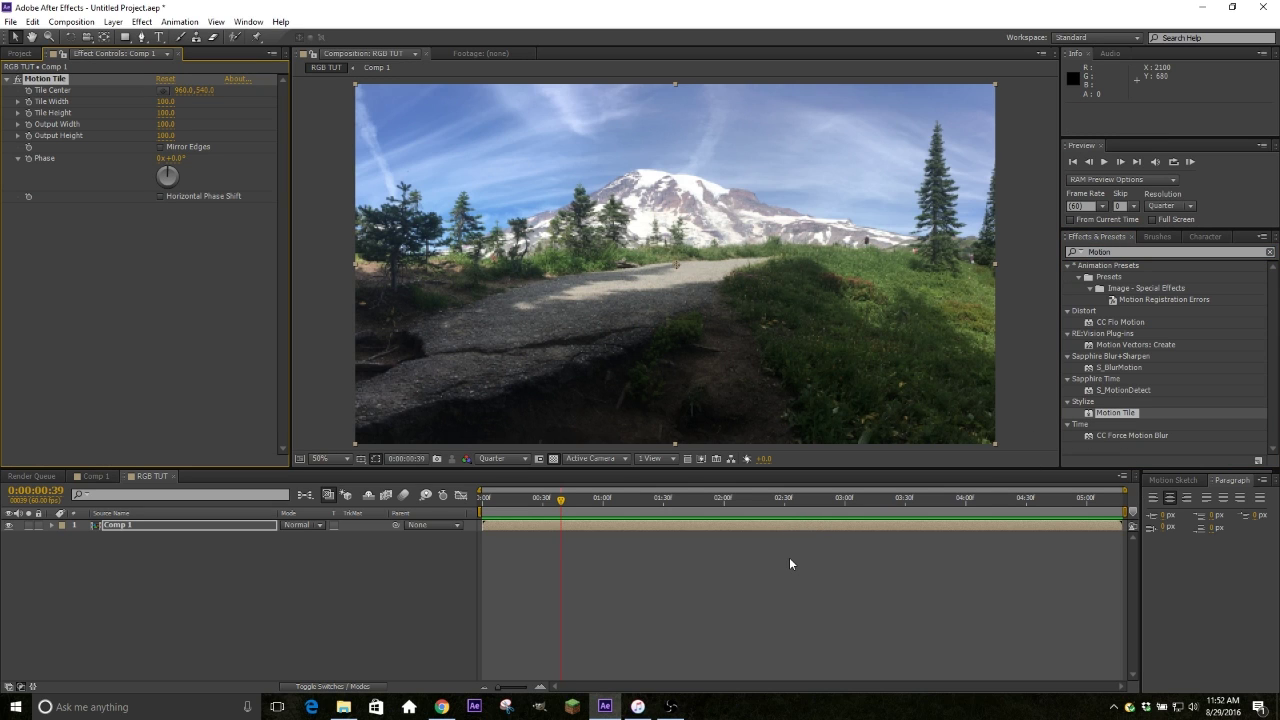
# Search for 'Shift', apply Shift Channels to Comp 1, and scrub to check the effects.
pyautogui.click(1131, 253)
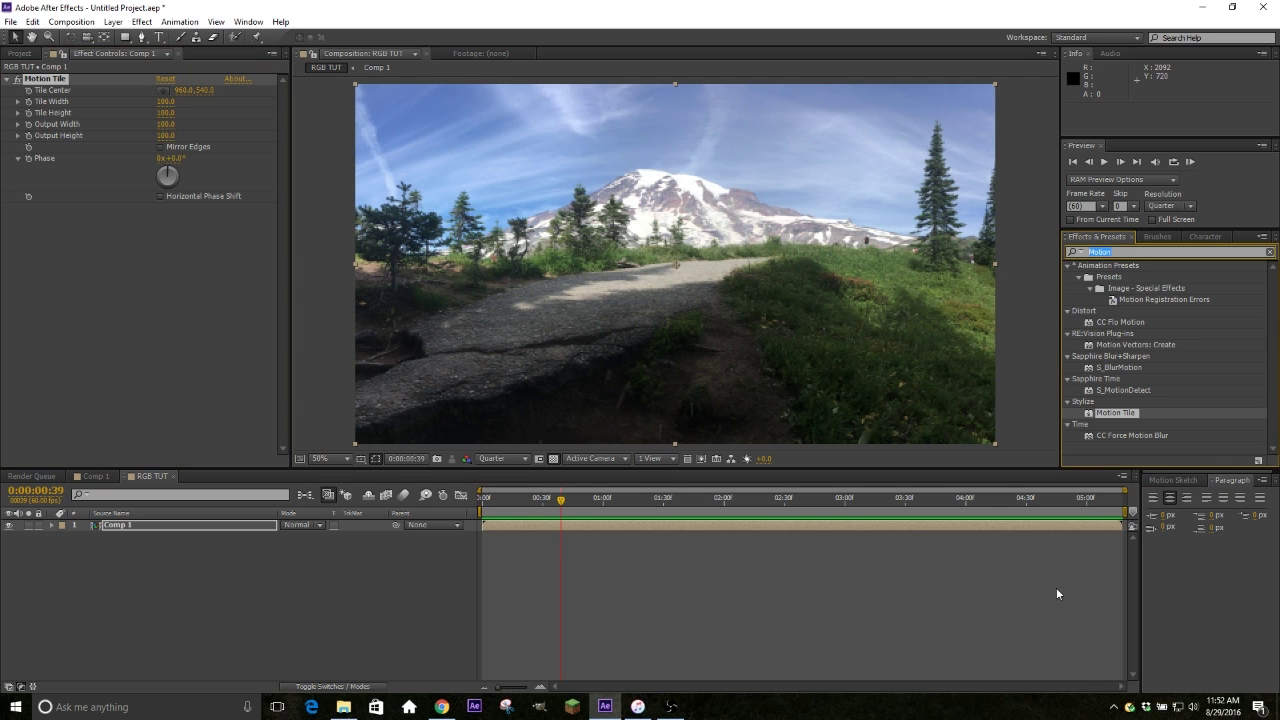
pyautogui.write('channel')
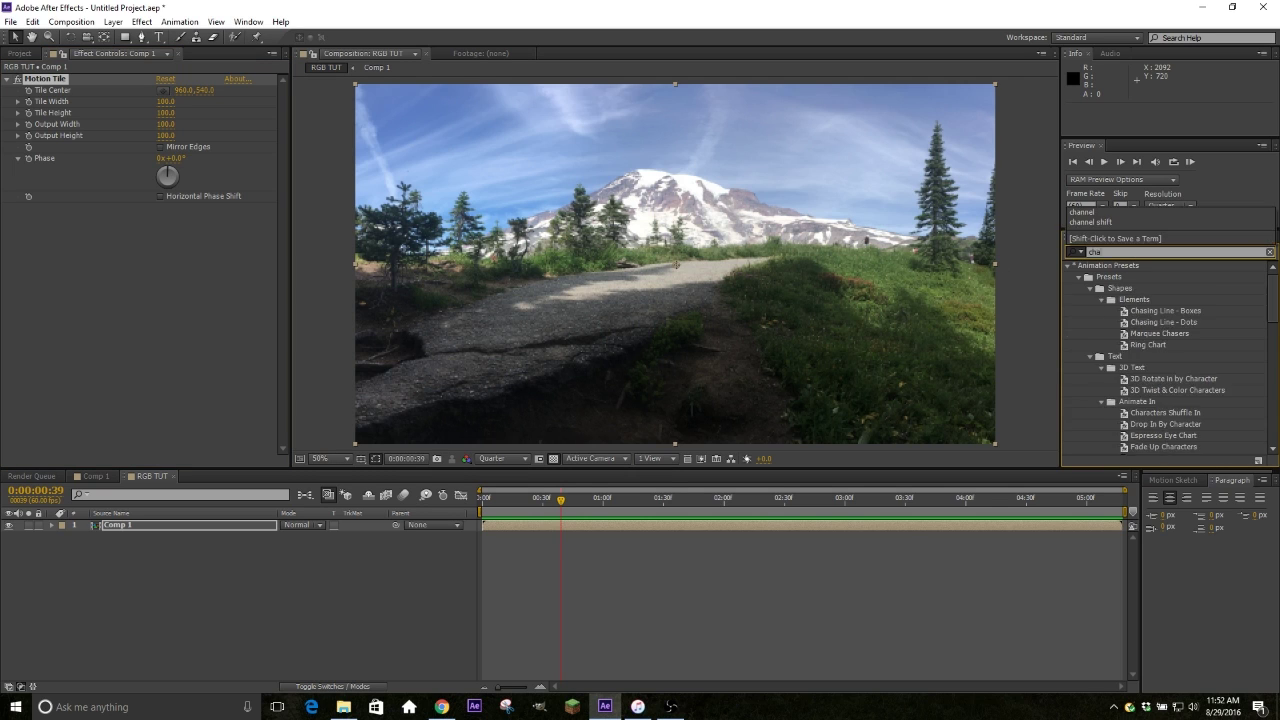
pyautogui.press('BackSpace')
pyautogui.press('BackSpace')
pyautogui.press('BackSpace')
pyautogui.press('BackSpace')
pyautogui.press('BackSpace')
pyautogui.press('BackSpace')
pyautogui.press('BackSpace')
pyautogui.write('Shift')
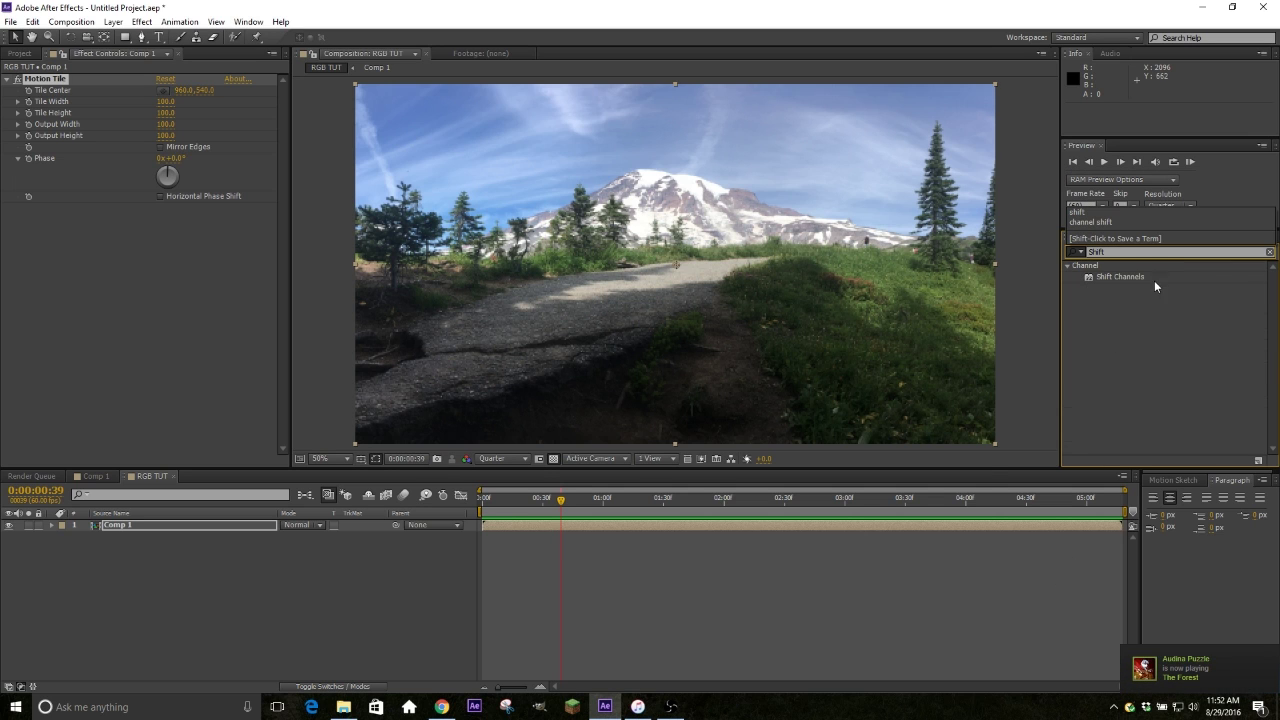
pyautogui.moveTo(1118, 275); pyautogui.dragTo(654, 526)
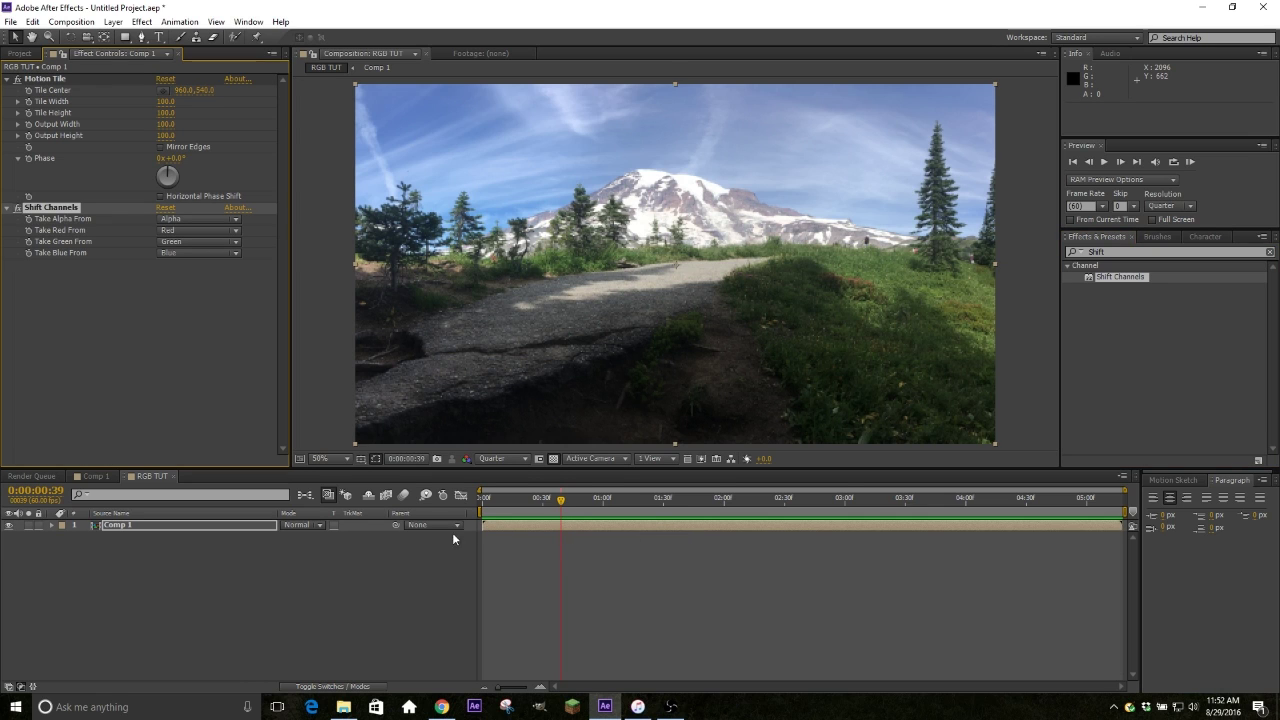
pyautogui.moveTo(609, 511); pyautogui.dragTo(462, 525)
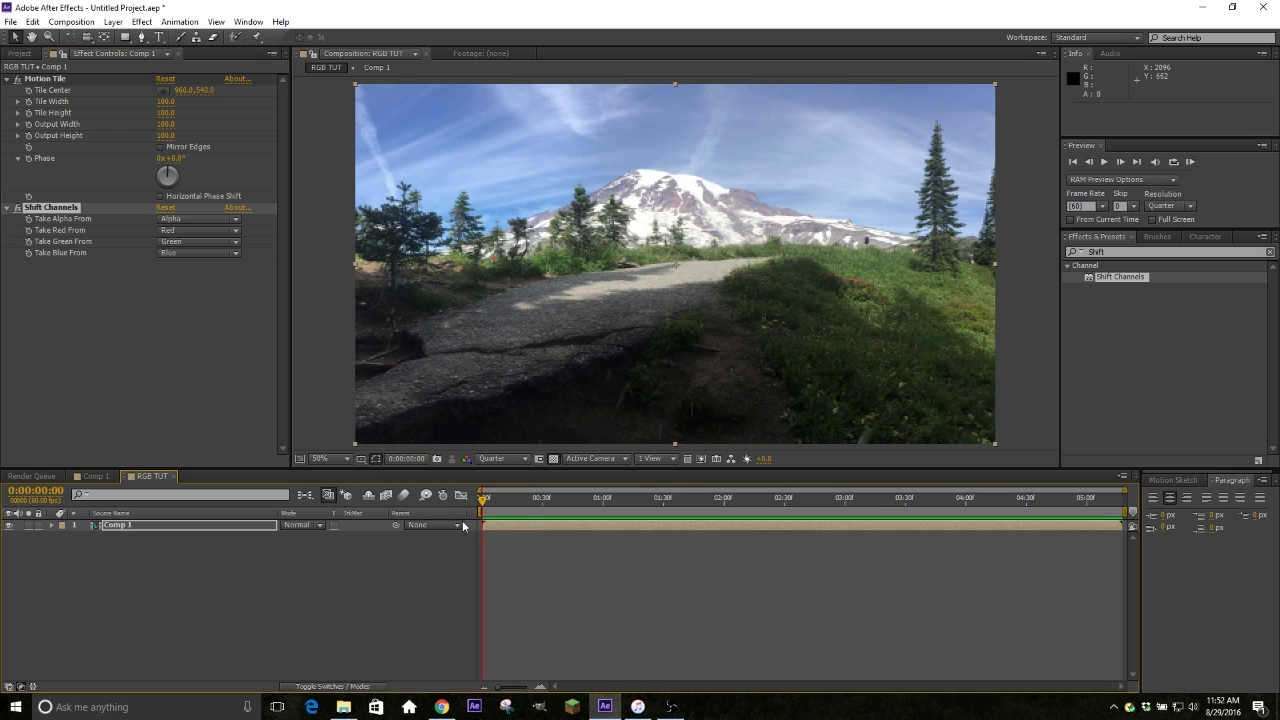
pyautogui.click(552, 569)
pyautogui.click(540, 527)
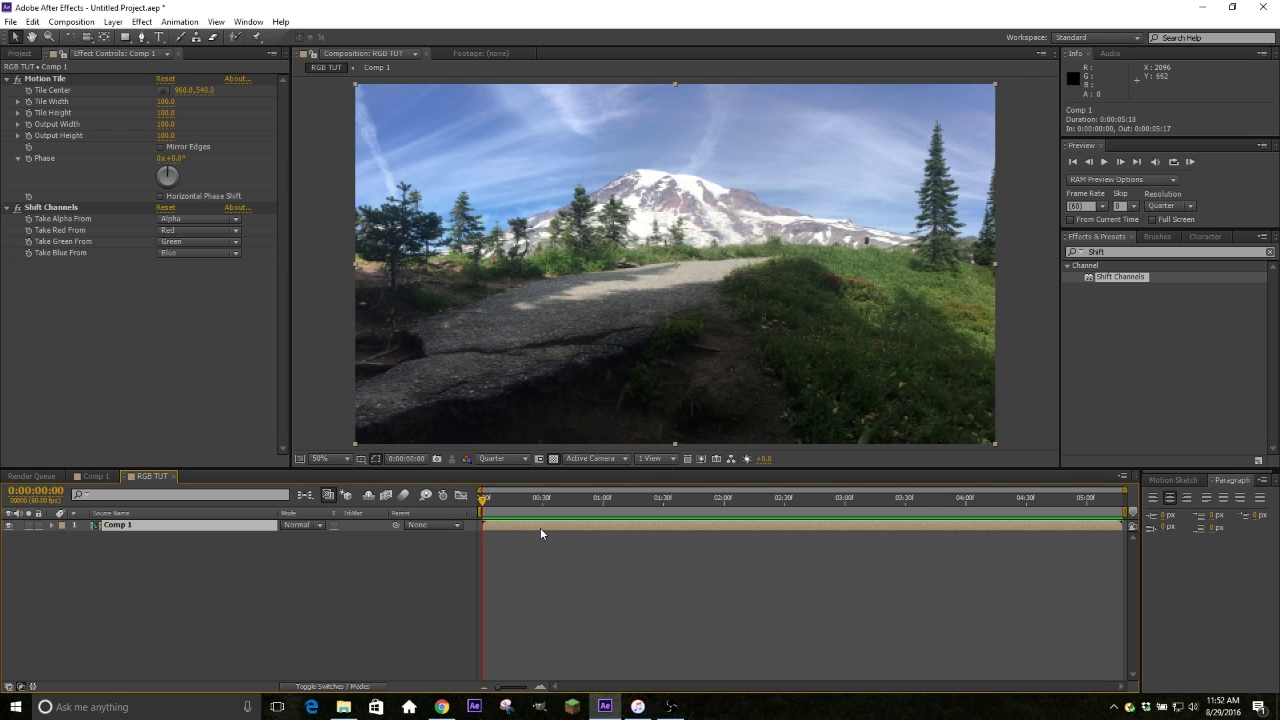
# Add a Null Object layer and rename it 'RGB Controller'.
pyautogui.click(113, 22)
pyautogui.moveTo(137, 40)
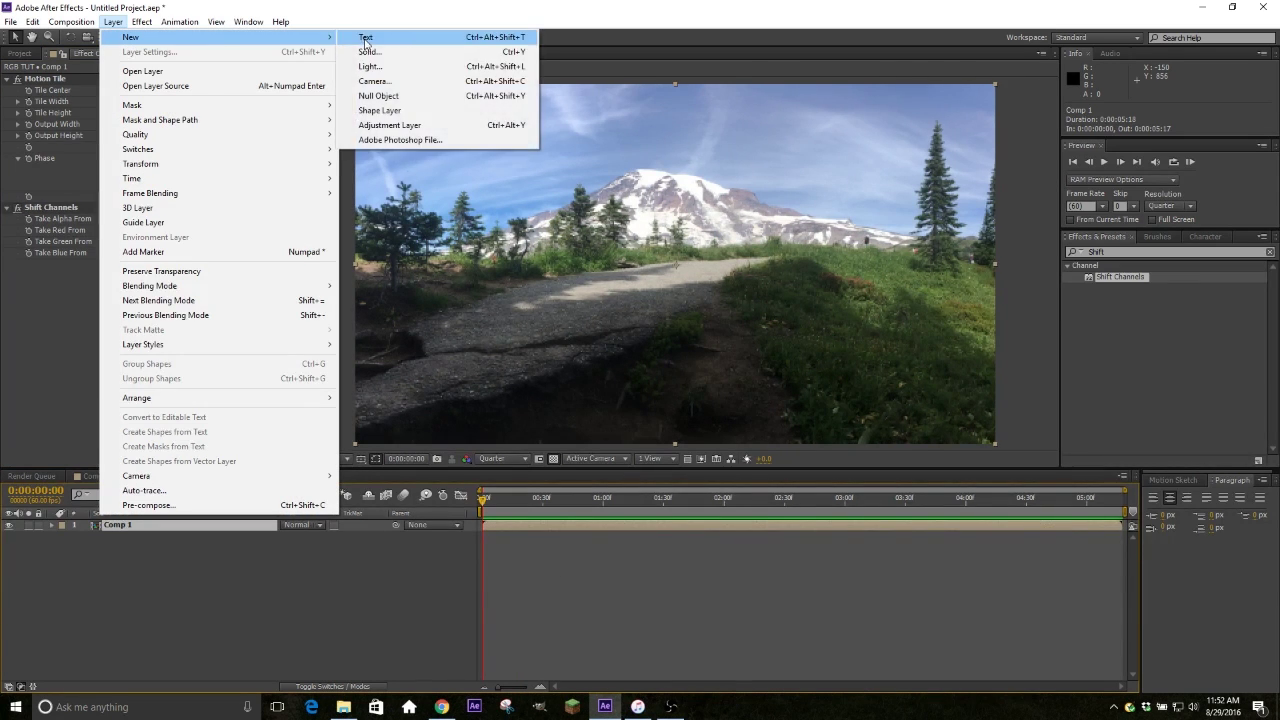
pyautogui.click(385, 96)
pyautogui.press('Return')
pyautogui.write('RGB COn')
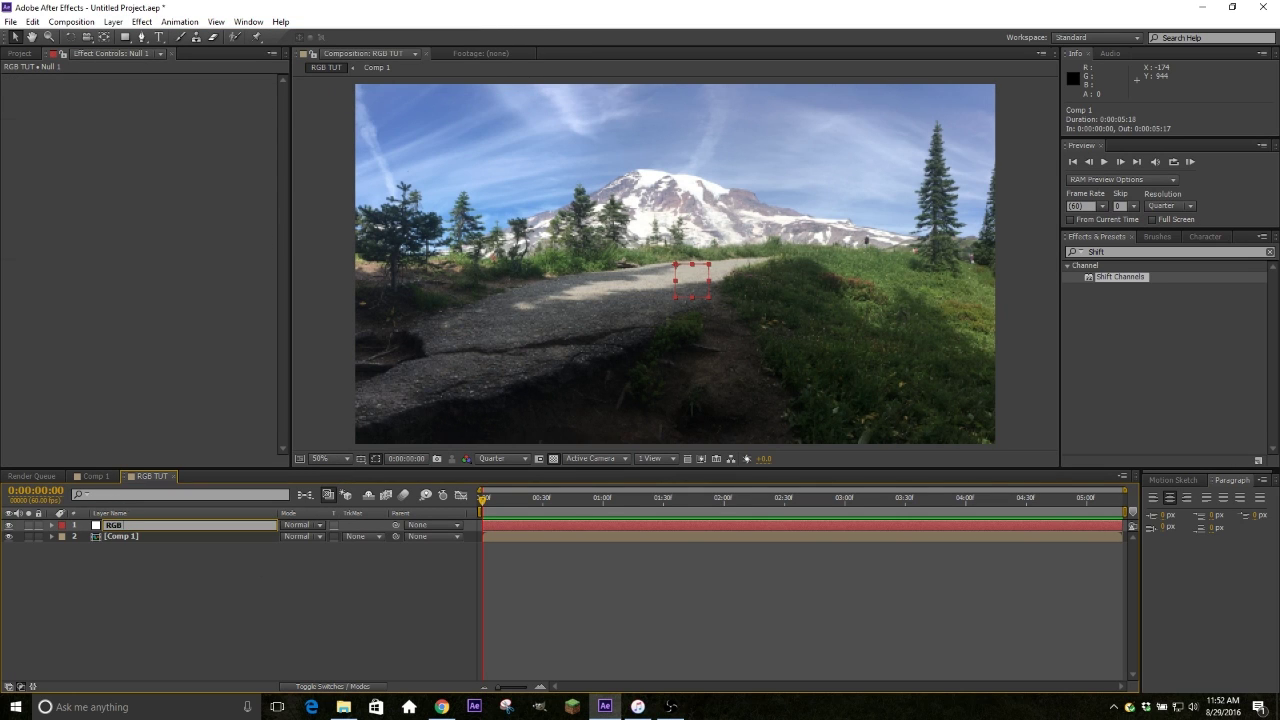
pyautogui.press('BackSpace')
pyautogui.press('BackSpace')
pyautogui.write('ontroller')
pyautogui.press('Return')
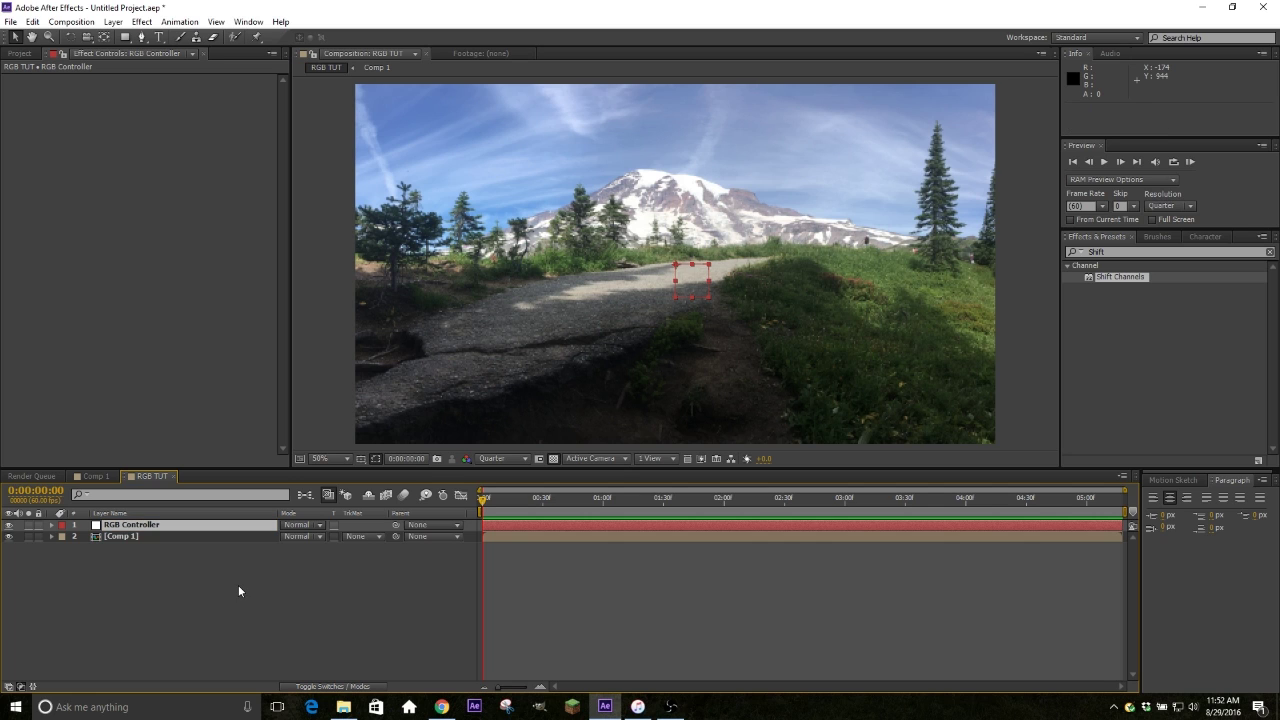
# Apply Slider Control to RGB Controller, leaving the Slider at 0.00 and revealing it in the timeline.
pyautogui.click(1129, 252)
pyautogui.write('Slider')
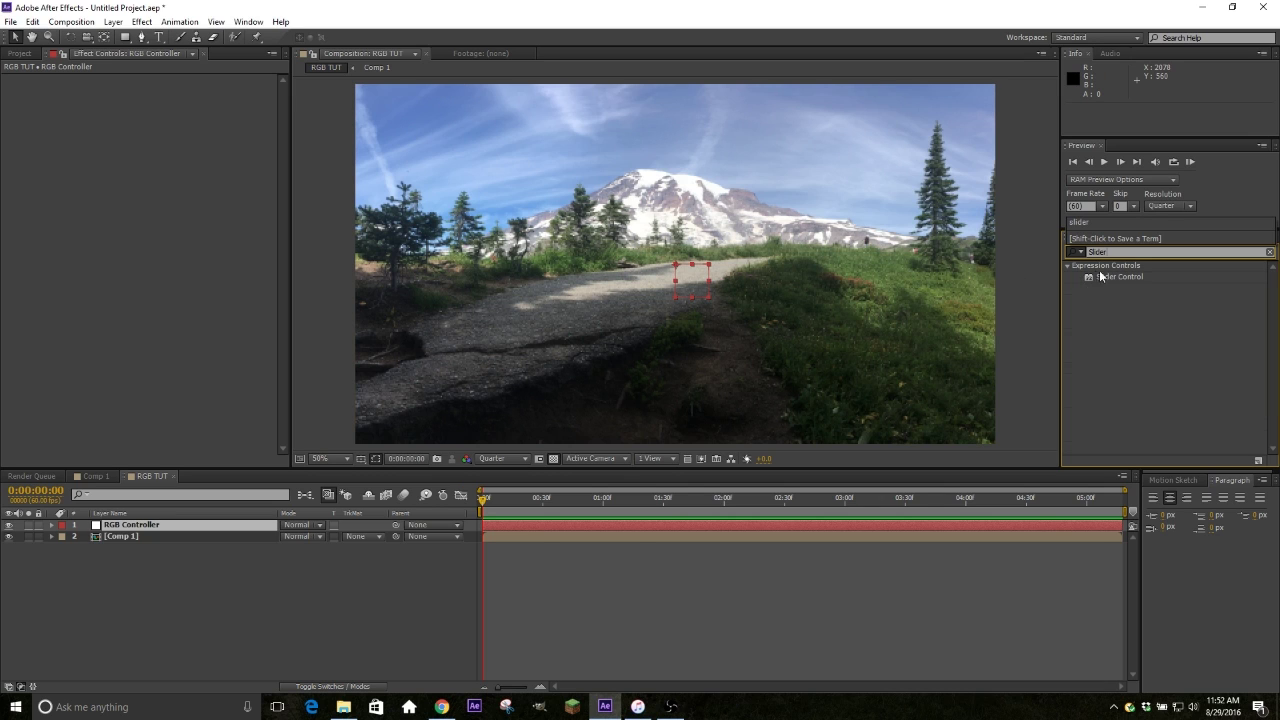
pyautogui.moveTo(1106, 275); pyautogui.dragTo(744, 524)
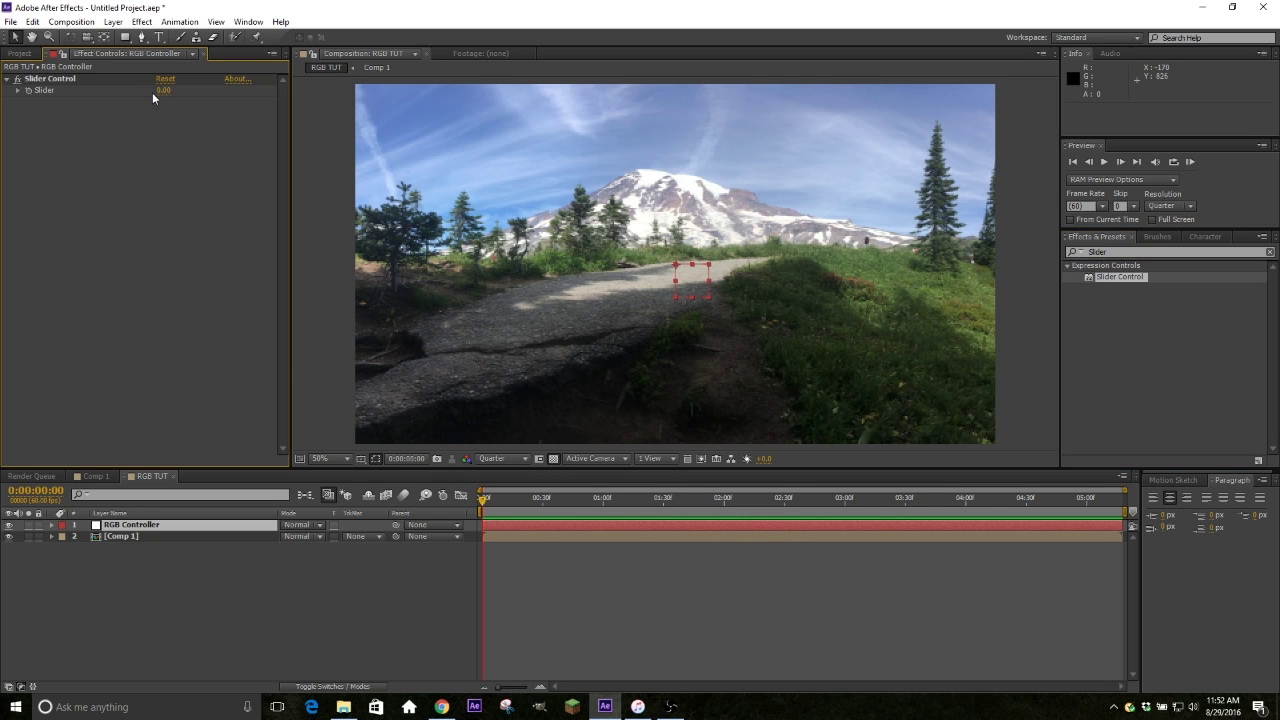
pyautogui.moveTo(161, 90); pyautogui.dragTo(193, 125)
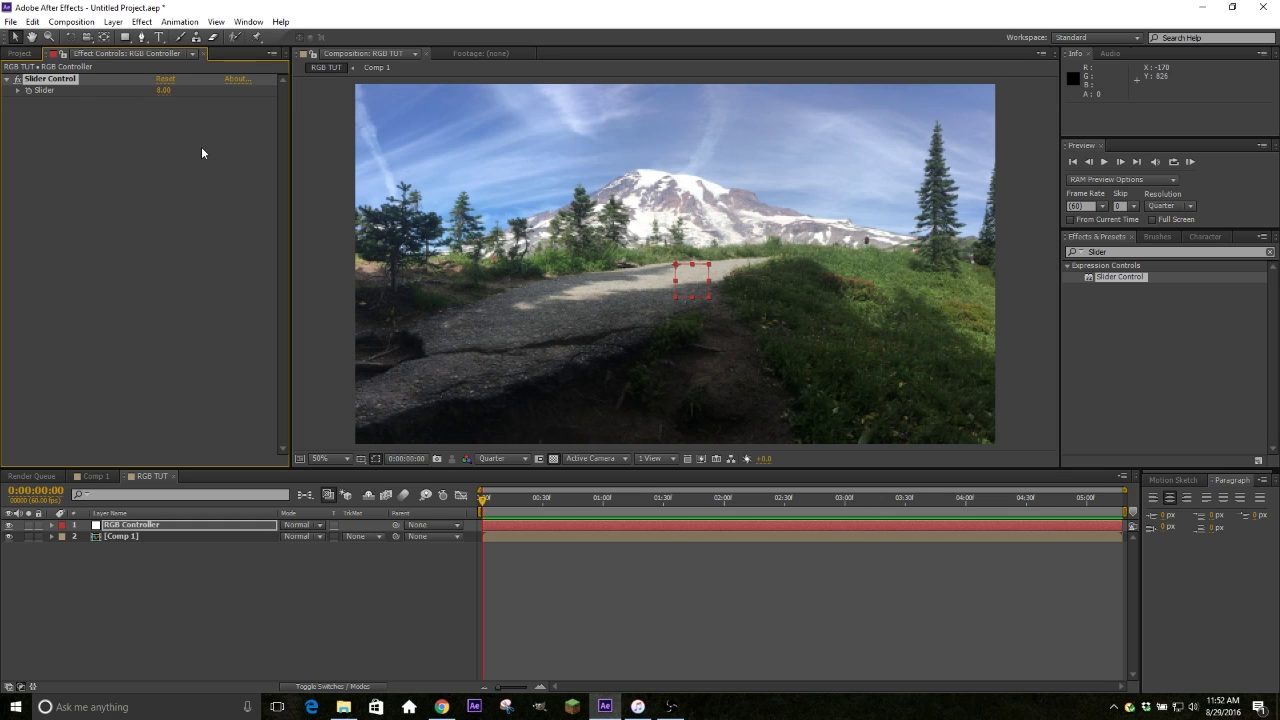
pyautogui.hotkey('ctrl', 'z')
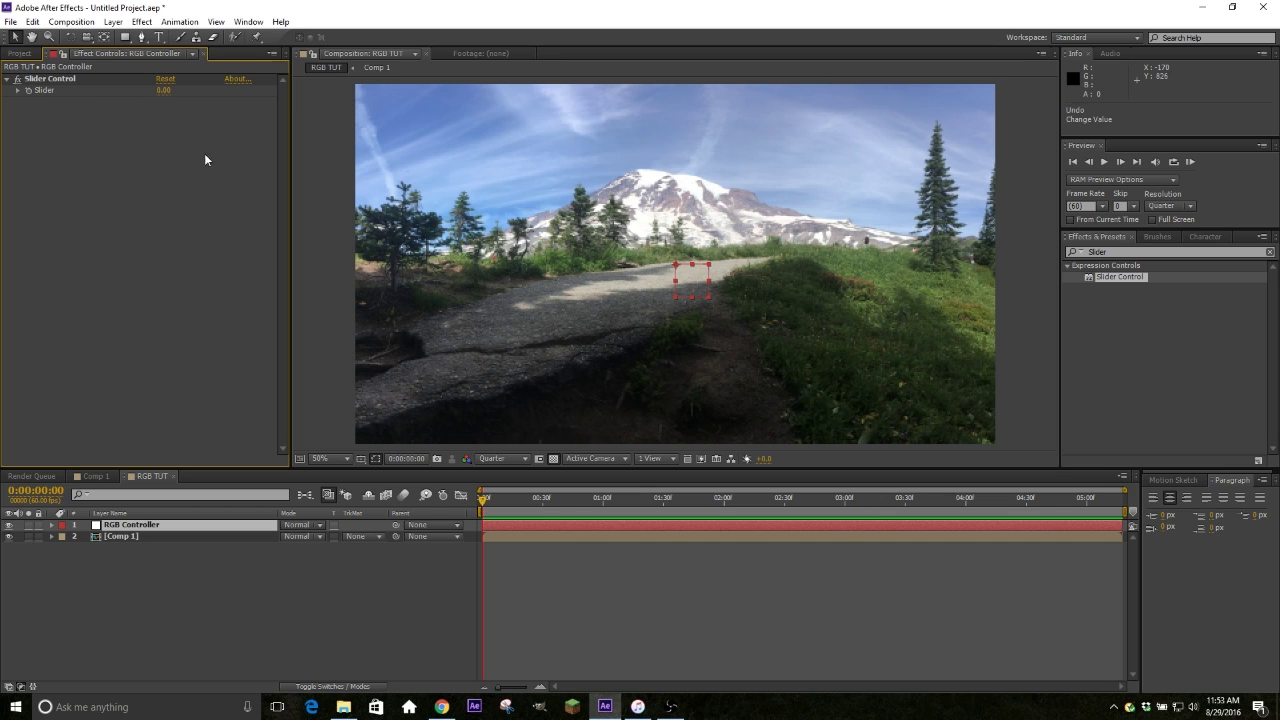
pyautogui.click(47, 89)
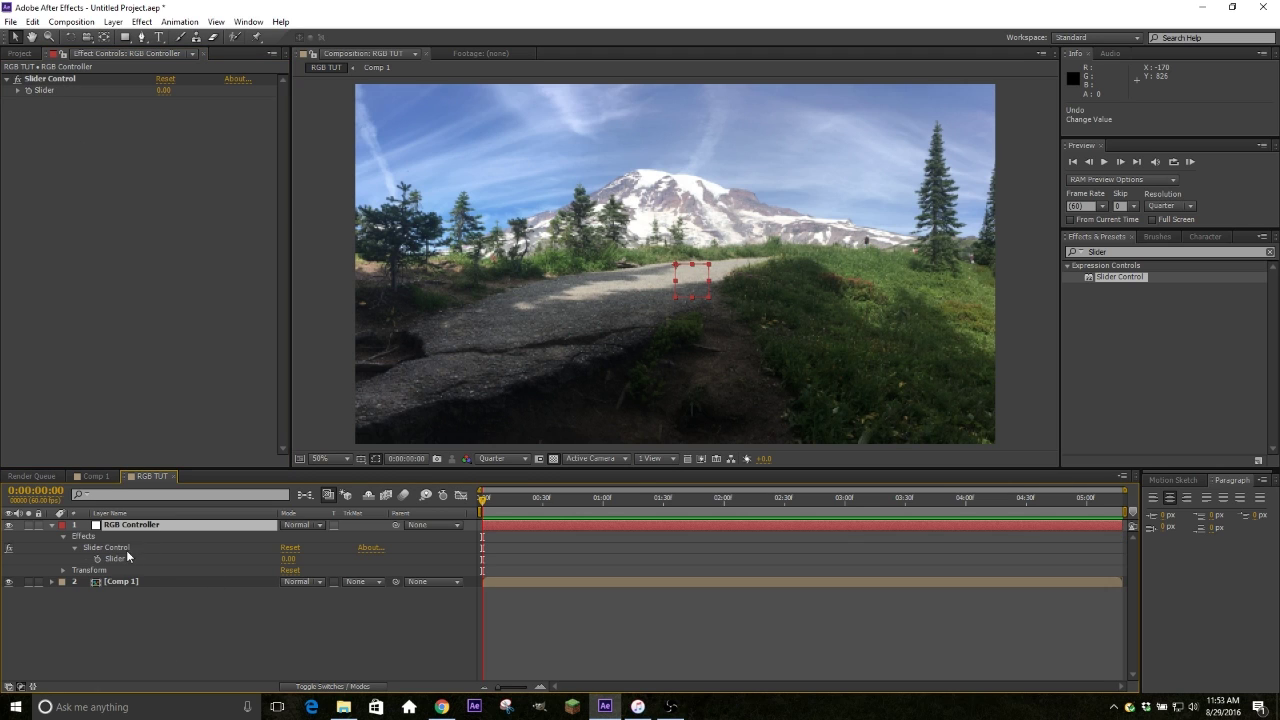
pyautogui.click(170, 582)
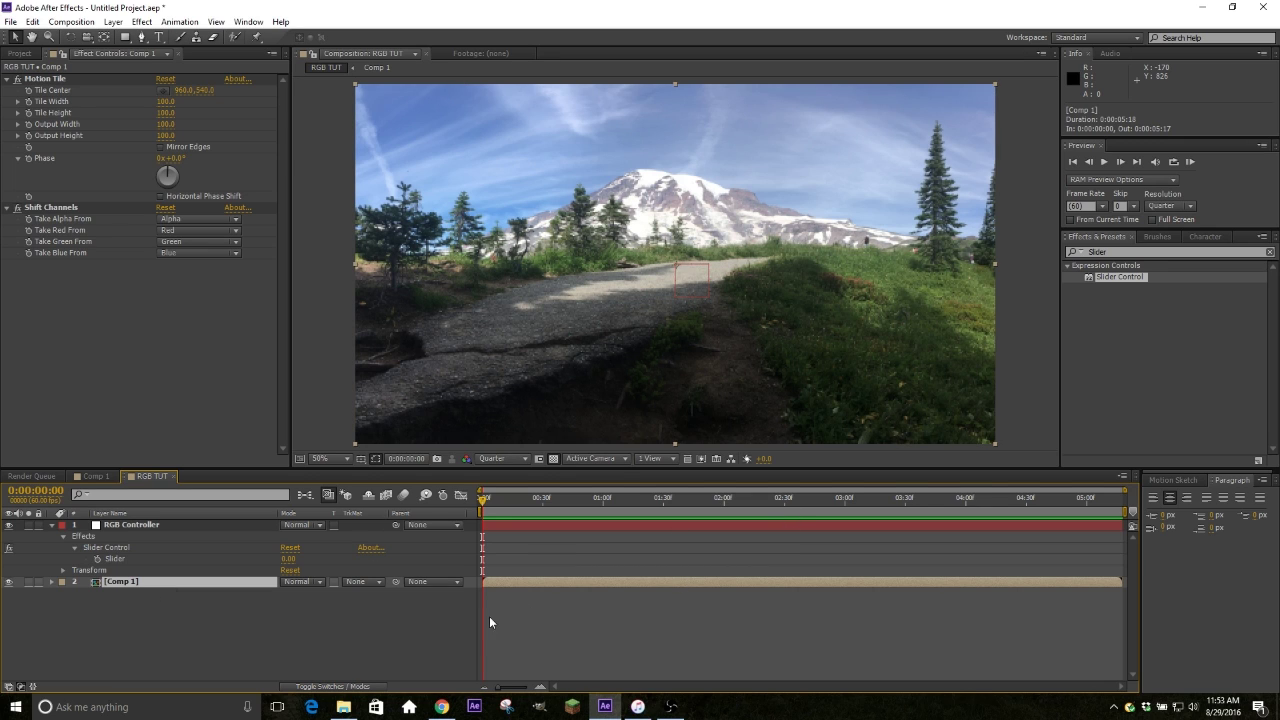
# Replace Comp 1's Position expression with wiggle(40, …) linked to the RGB Controller Slider.
pyautogui.press('p')
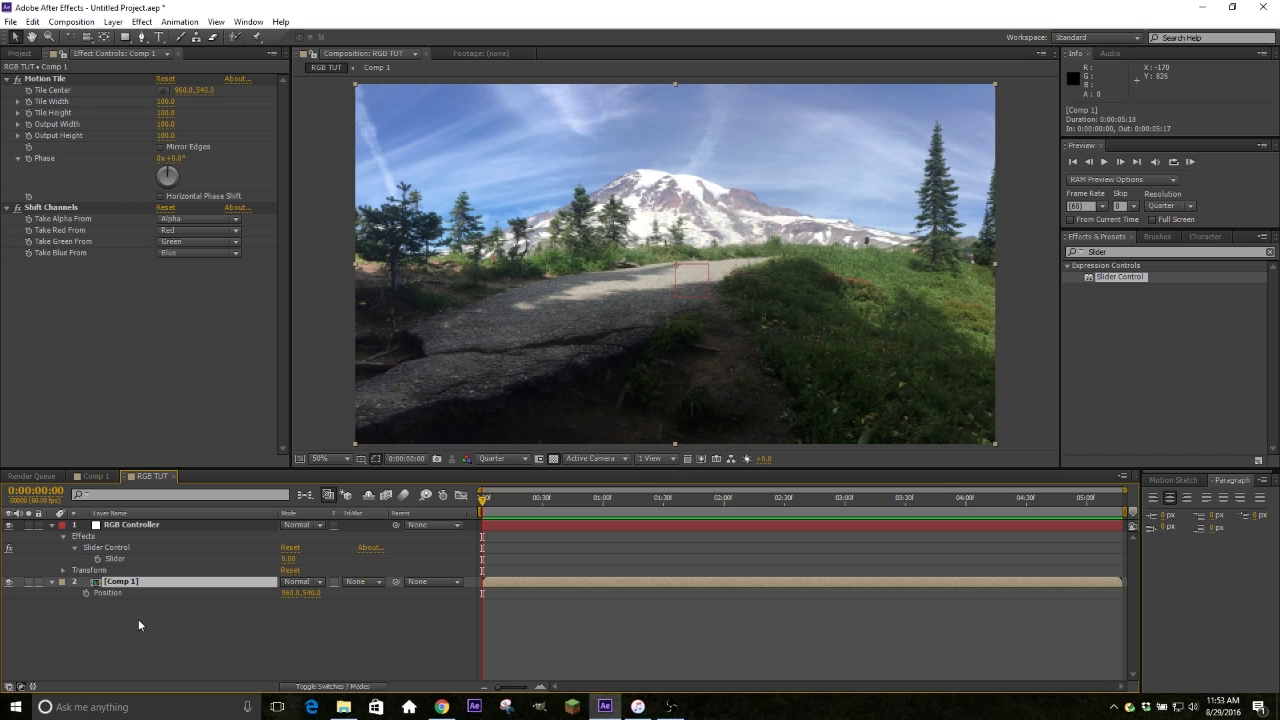
pyautogui.keyDown('alt'); pyautogui.click(86, 593); pyautogui.keyUp('alt')
pyautogui.click(559, 608)
pyautogui.moveTo(559, 607); pyautogui.dragTo(447, 607)
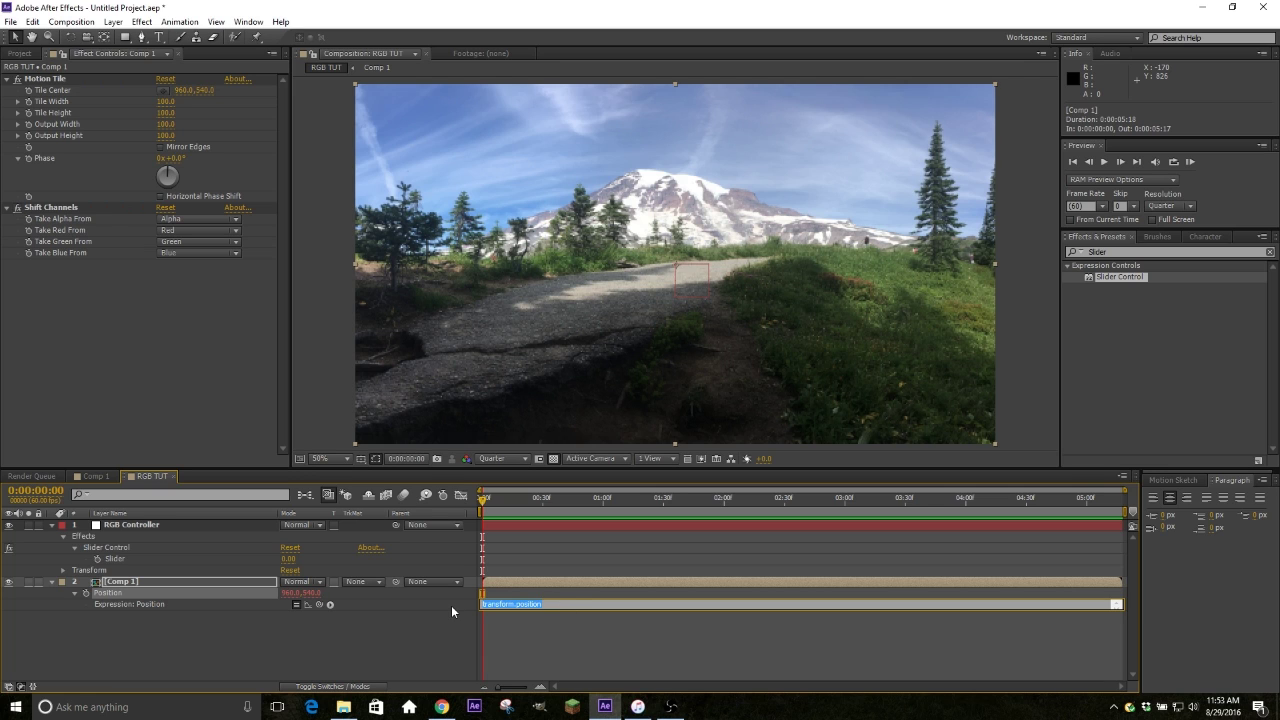
pyautogui.press('BackSpace')
pyautogui.write('wiggle(40,')
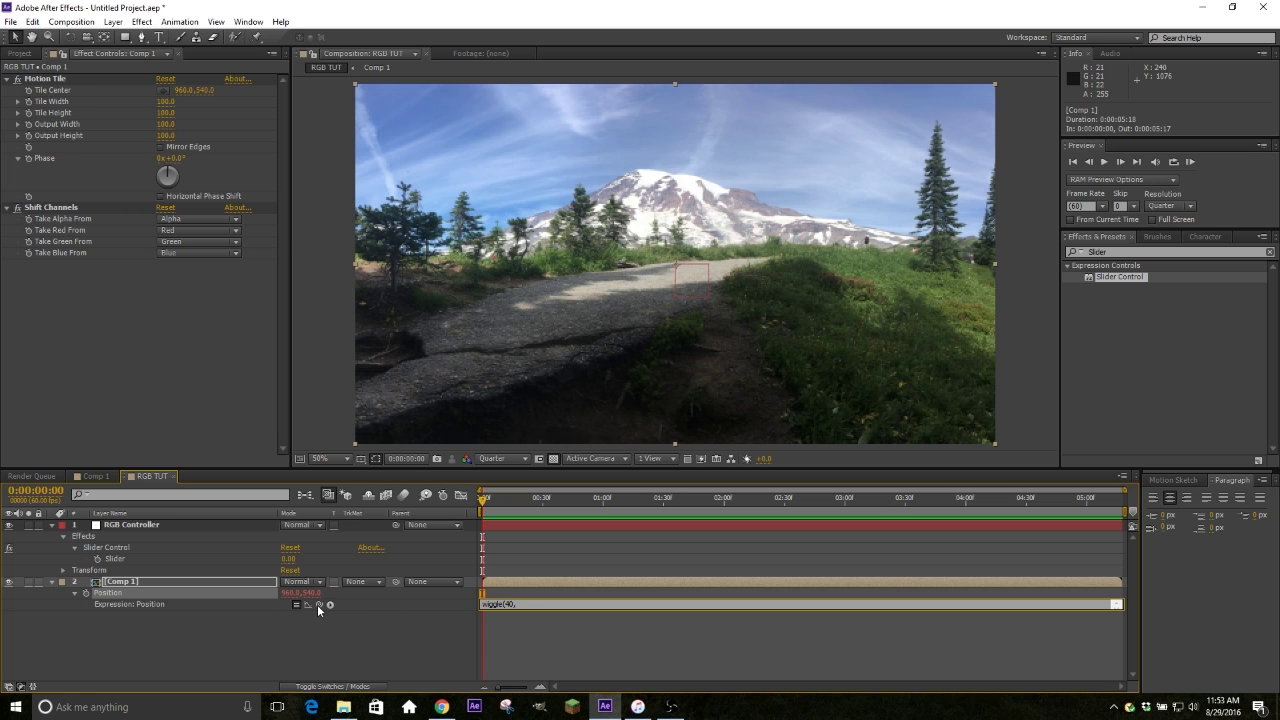
pyautogui.moveTo(319, 604); pyautogui.dragTo(130, 556)
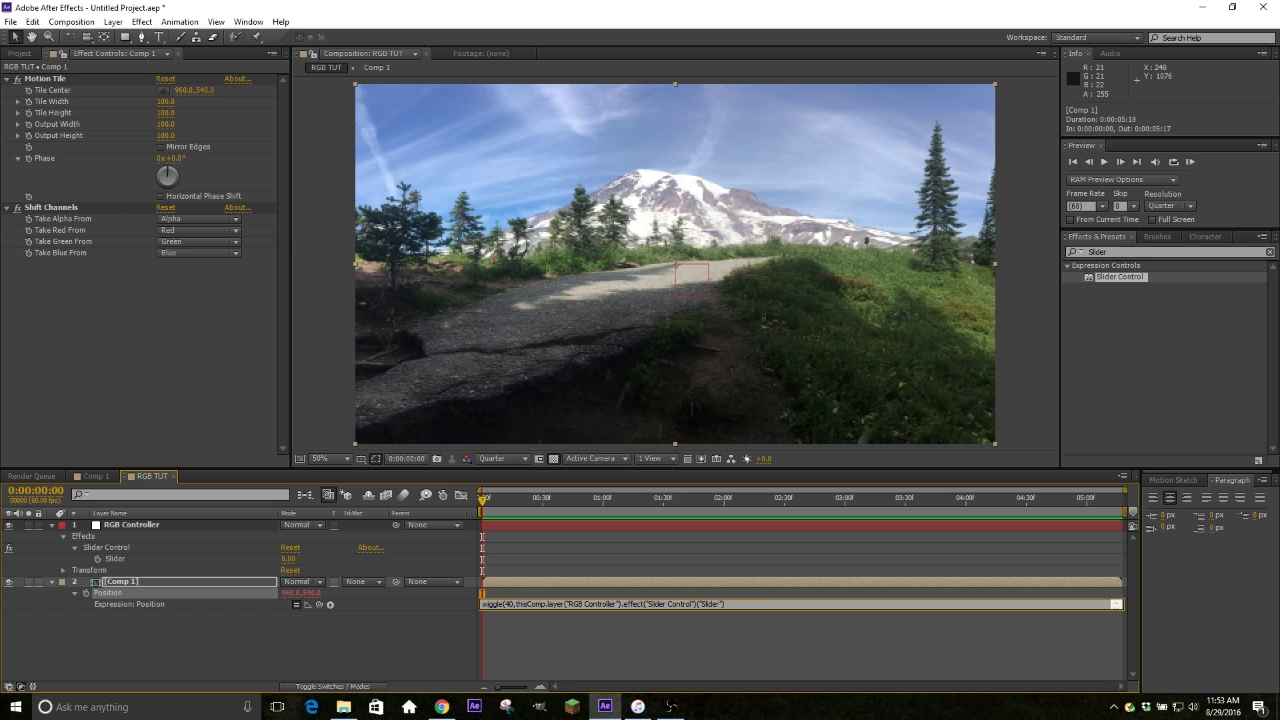
pyautogui.click(740, 644)
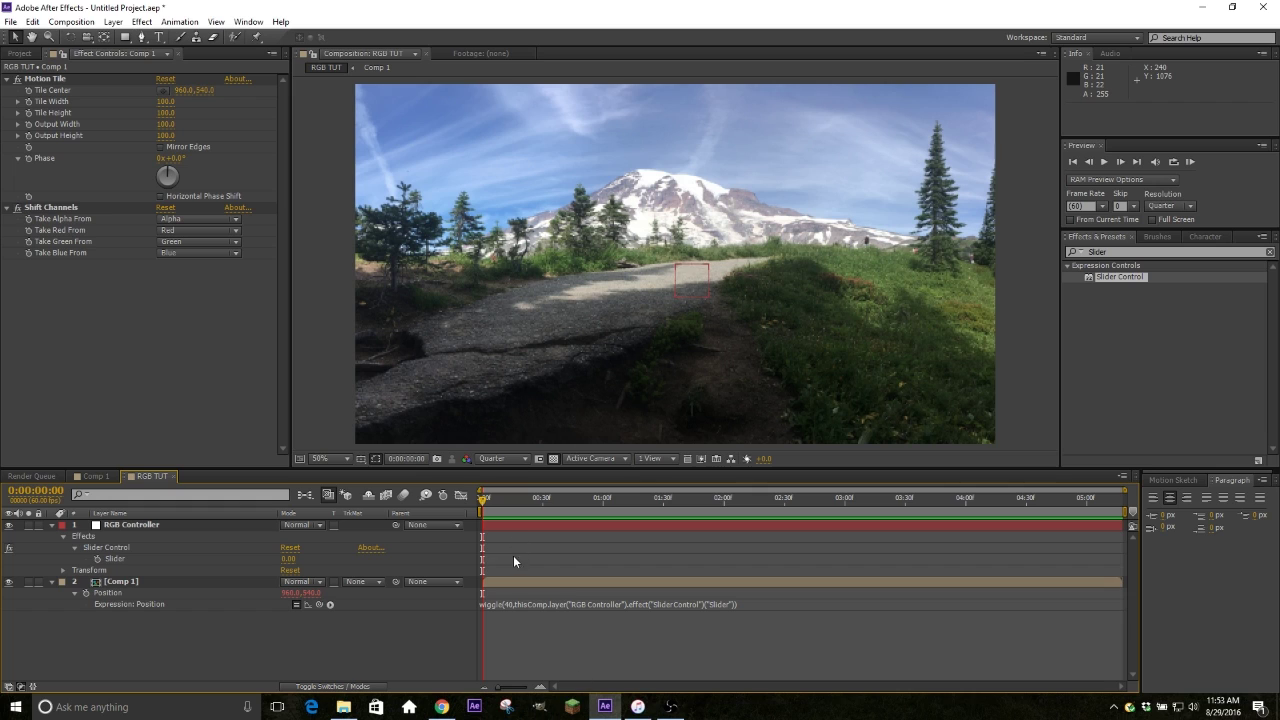
# Review the expression's 40 frequency and Slider reference, then recommit it.
pyautogui.click(504, 605)
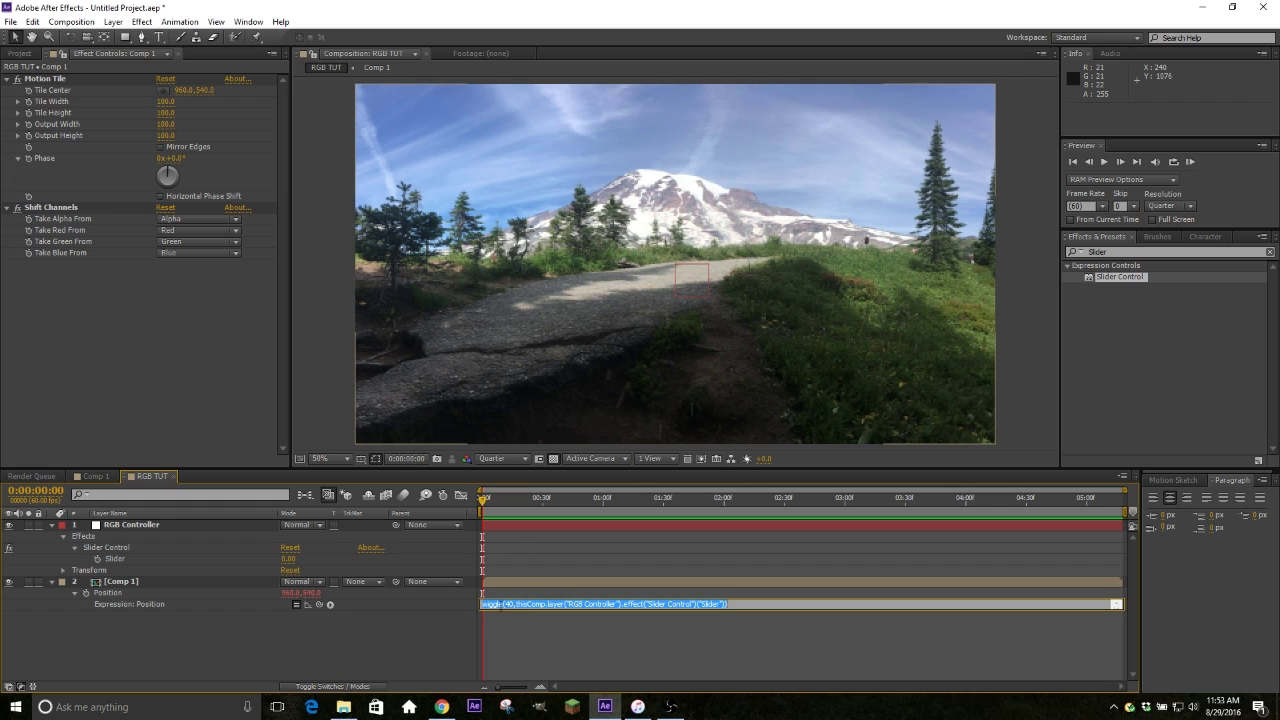
pyautogui.click(503, 605)
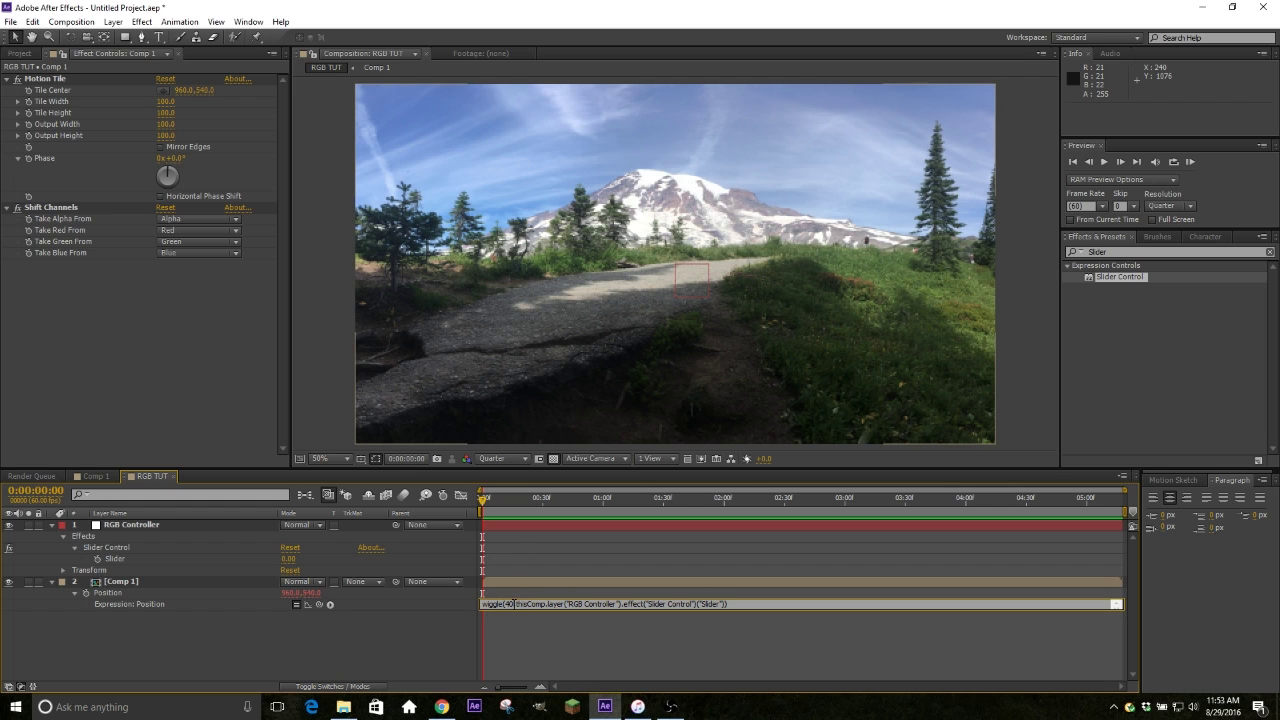
pyautogui.moveTo(516, 605); pyautogui.dragTo(503, 605)
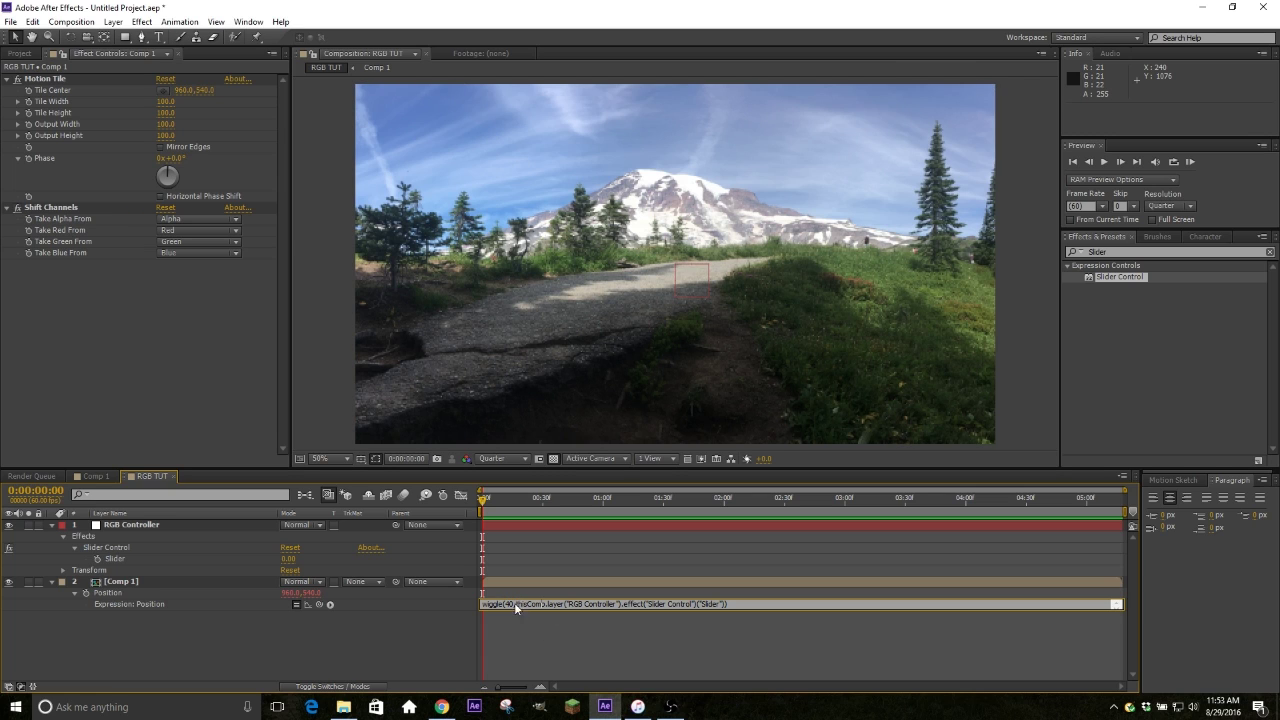
pyautogui.moveTo(516, 605); pyautogui.dragTo(726, 605)
pyautogui.press('KP_Enter')
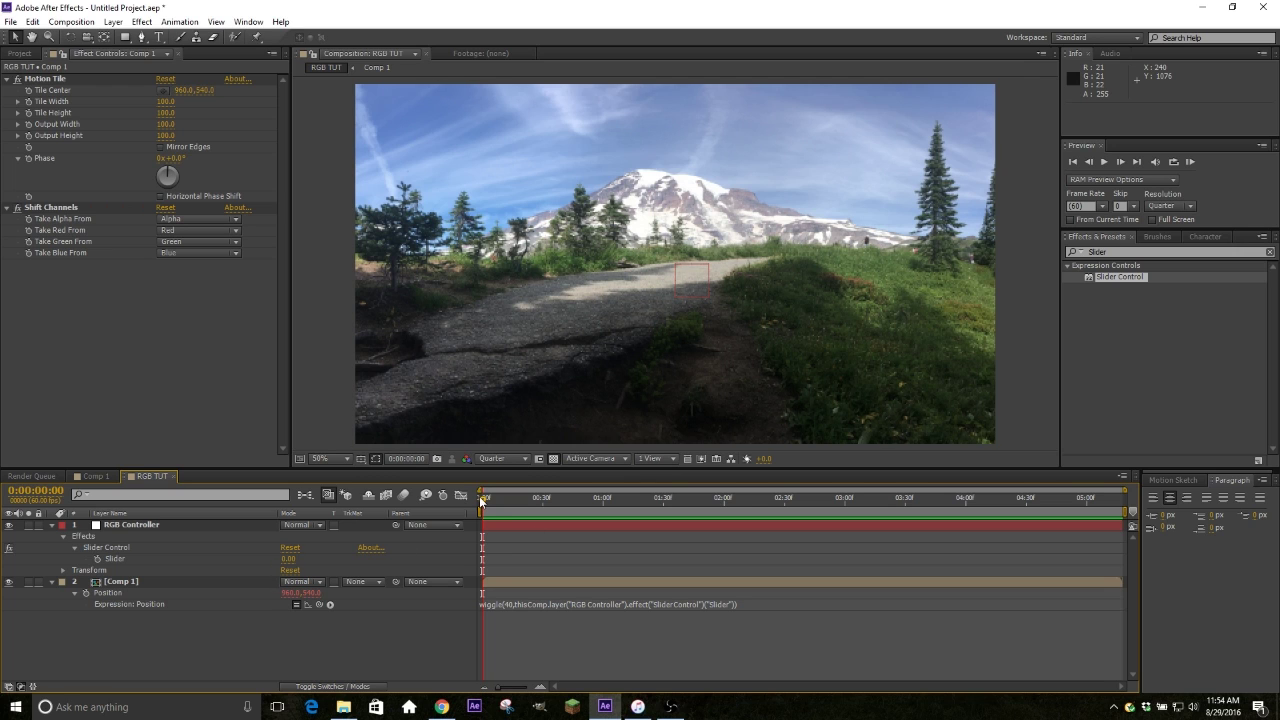
pyautogui.press('space')
pyautogui.press('space')
pyautogui.click(288, 560)
pyautogui.write('50')
pyautogui.press('Return')
pyautogui.moveTo(484, 500); pyautogui.dragTo(558, 517)
pyautogui.press('KP_0')
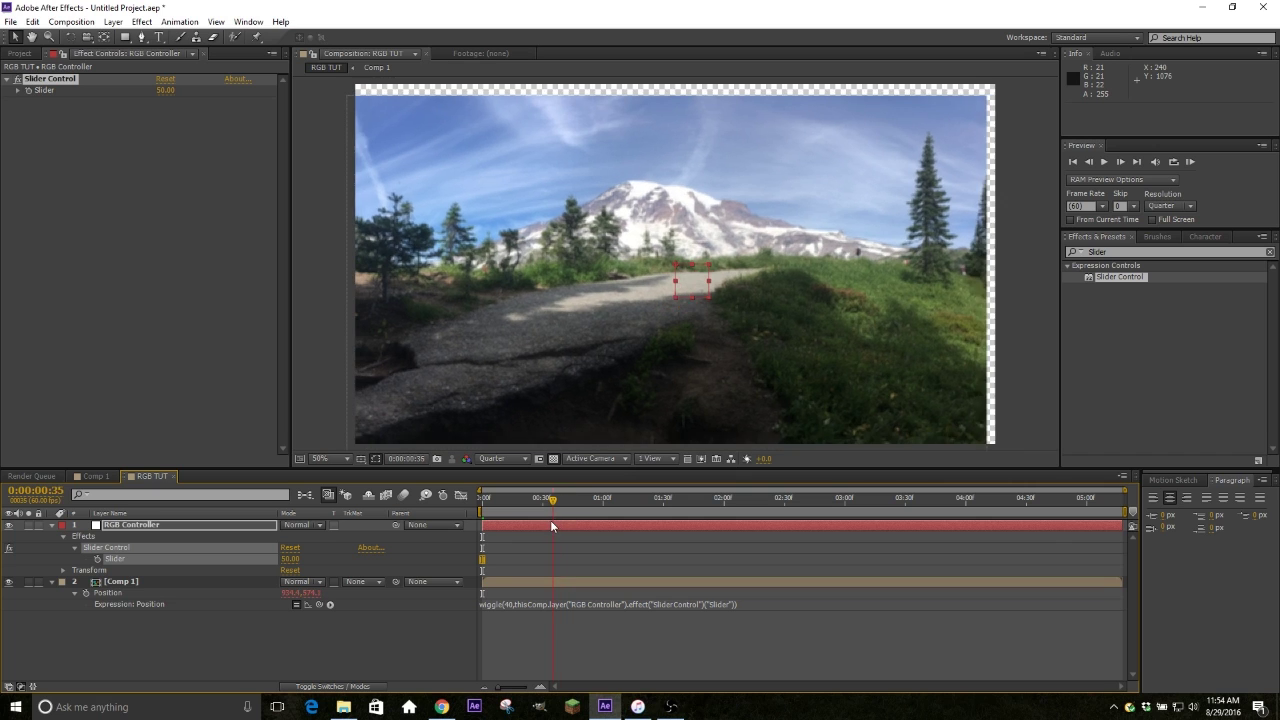
pyautogui.click(288, 562)
pyautogui.write('0')
pyautogui.press('Return')
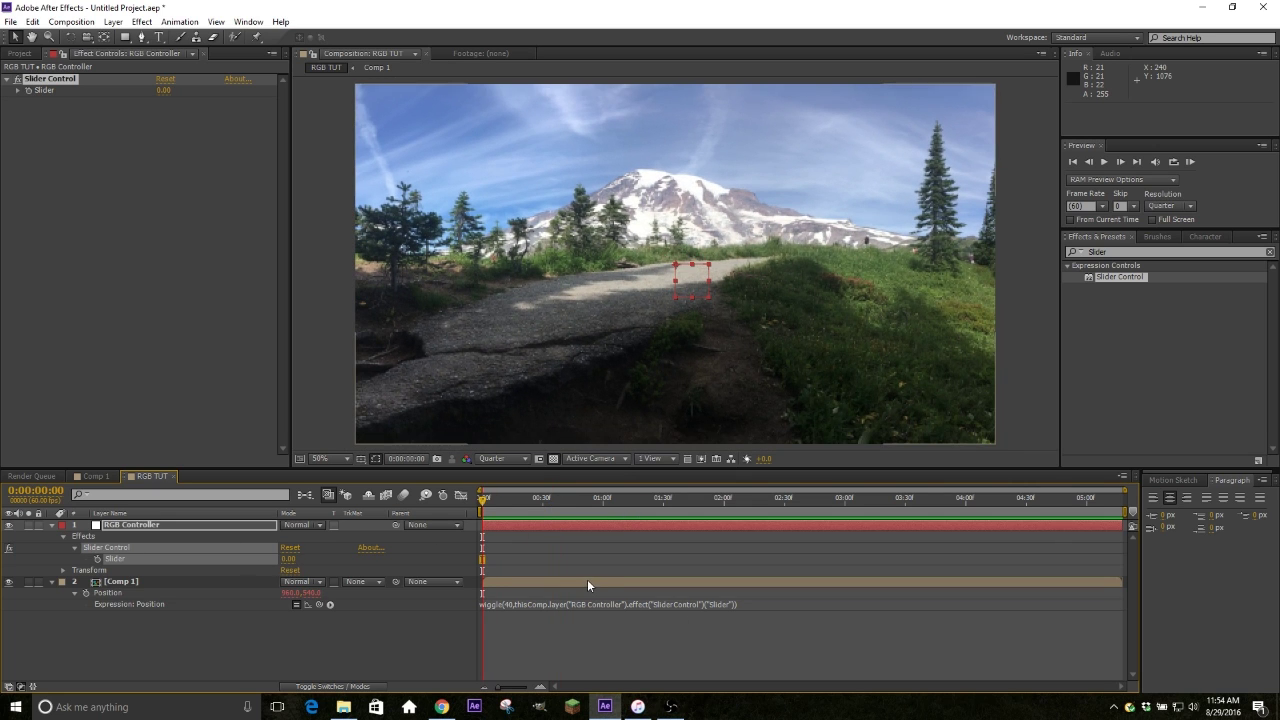
# Set Comp 1's Motion Tile output width and height to 120 and enable Mirror Edges.
pyautogui.click(587, 579)
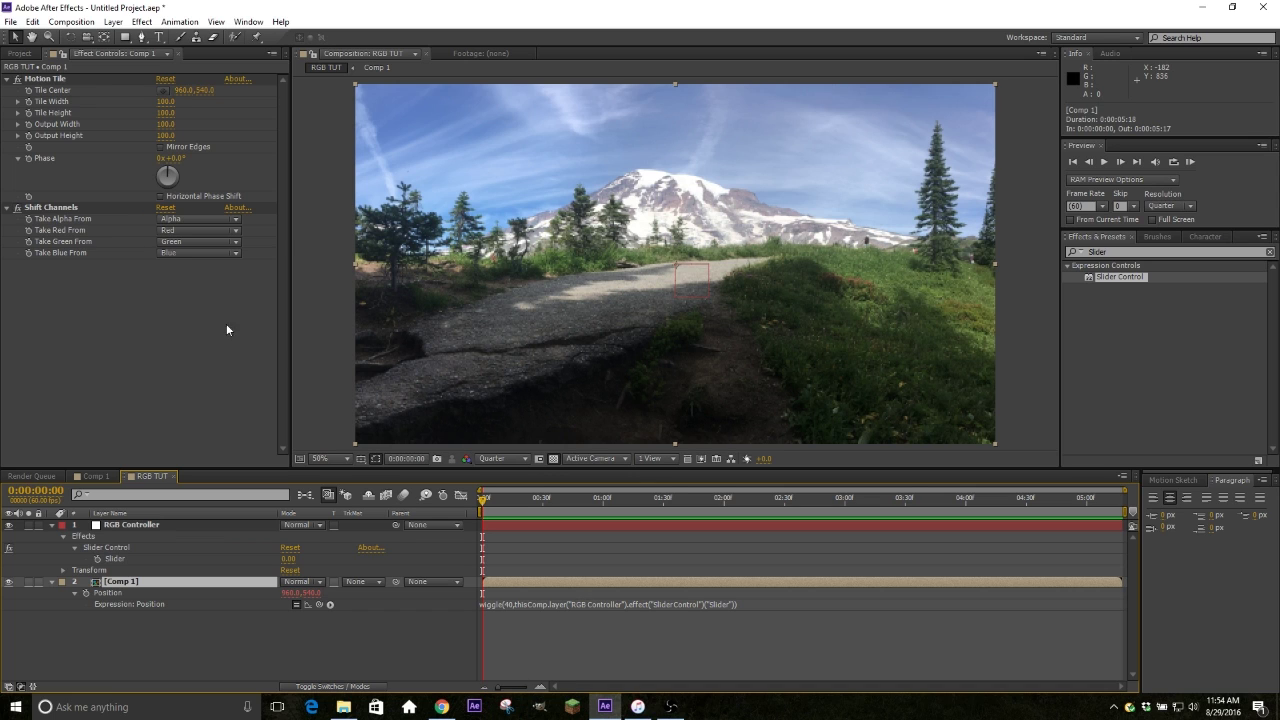
pyautogui.click(165, 135)
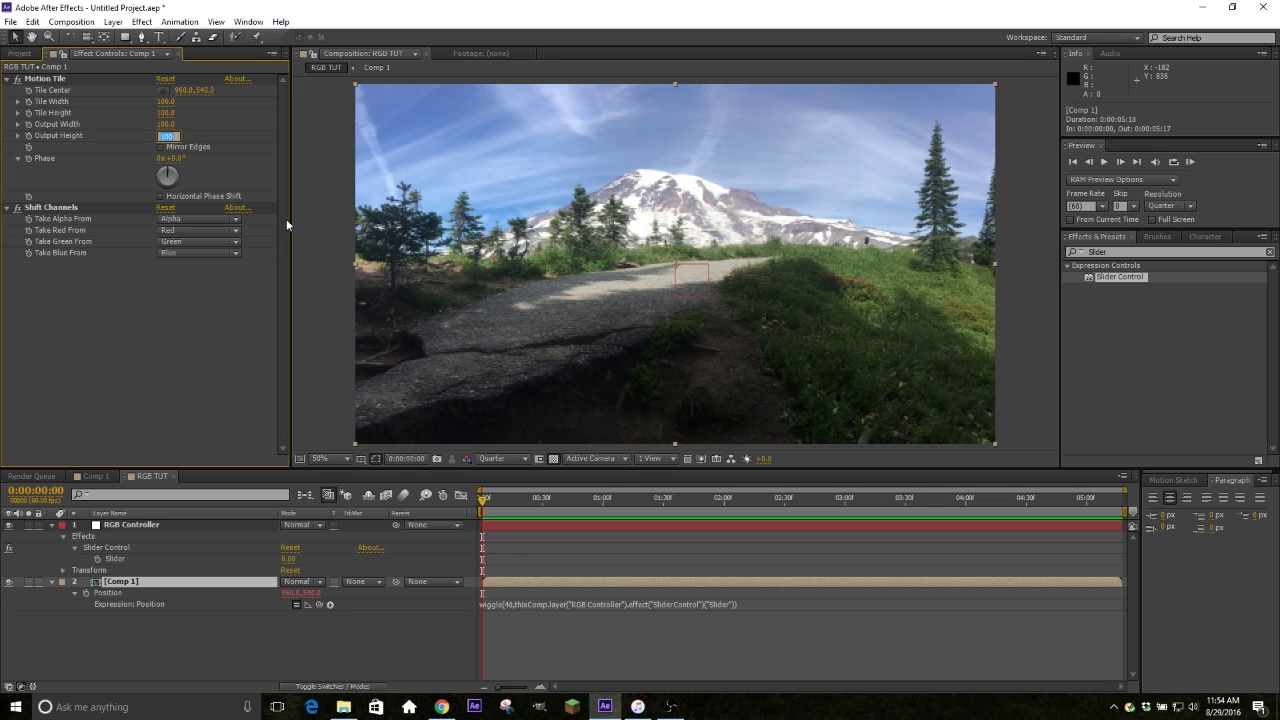
pyautogui.write('120')
pyautogui.press('Return')
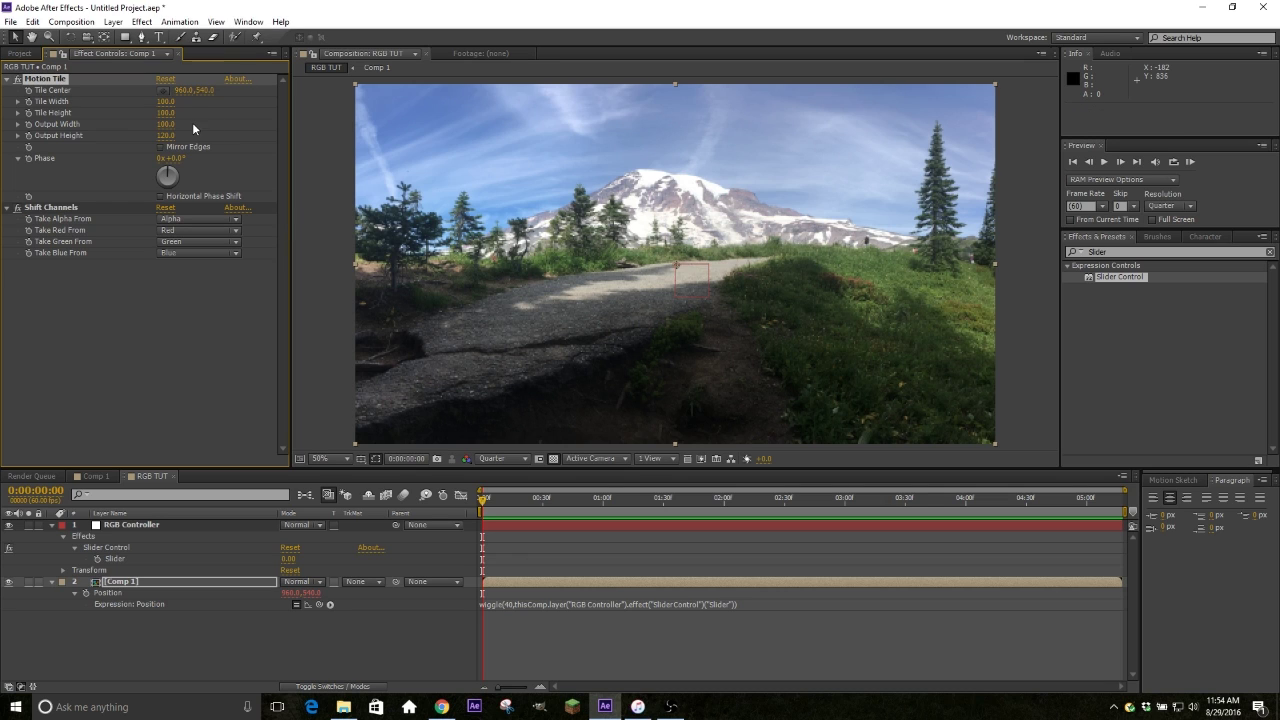
pyautogui.click(166, 124)
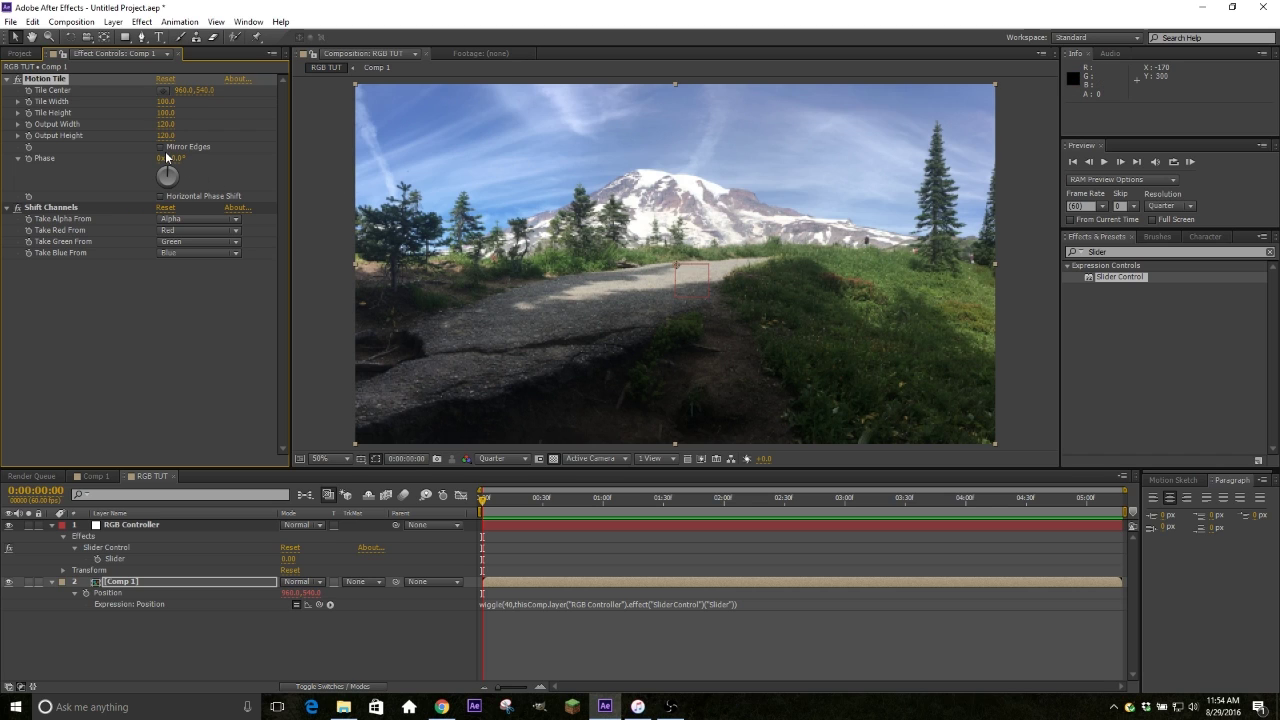
pyautogui.click(161, 147)
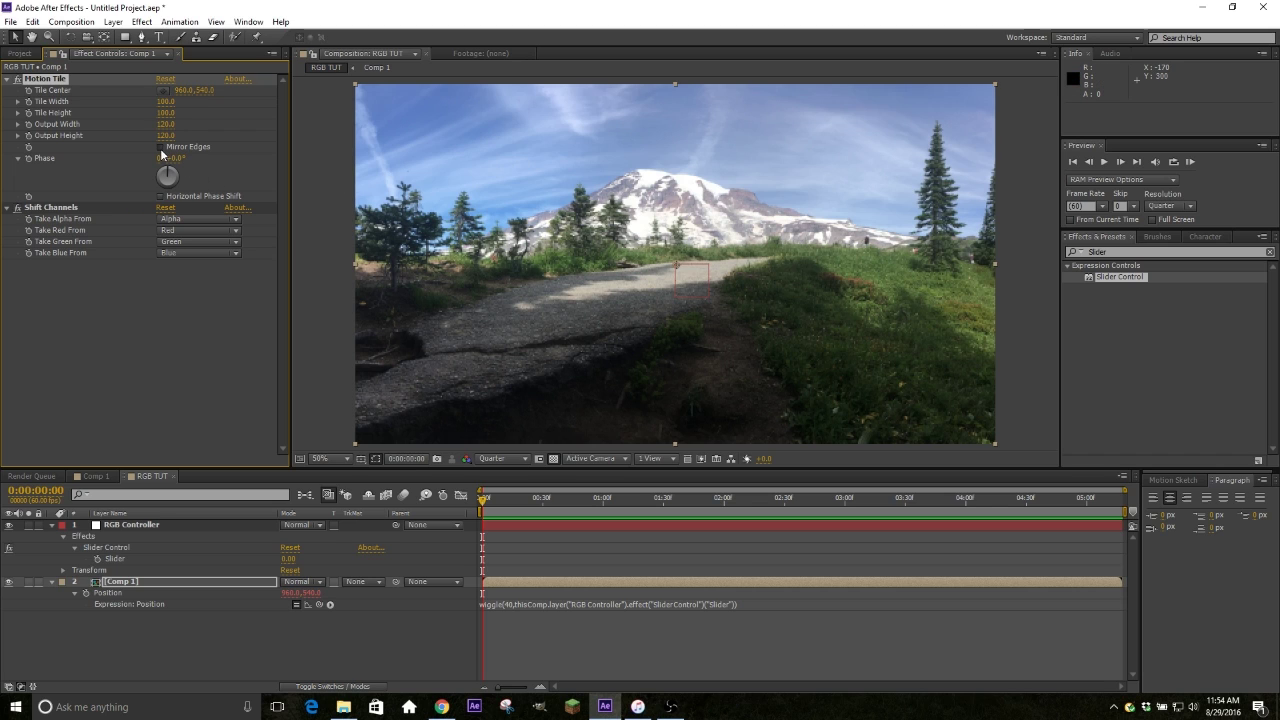
# Test the wiggle with the Slider at 50, then reset the Slider to 0.
pyautogui.click(288, 559)
pyautogui.write('50')
pyautogui.press('Return')
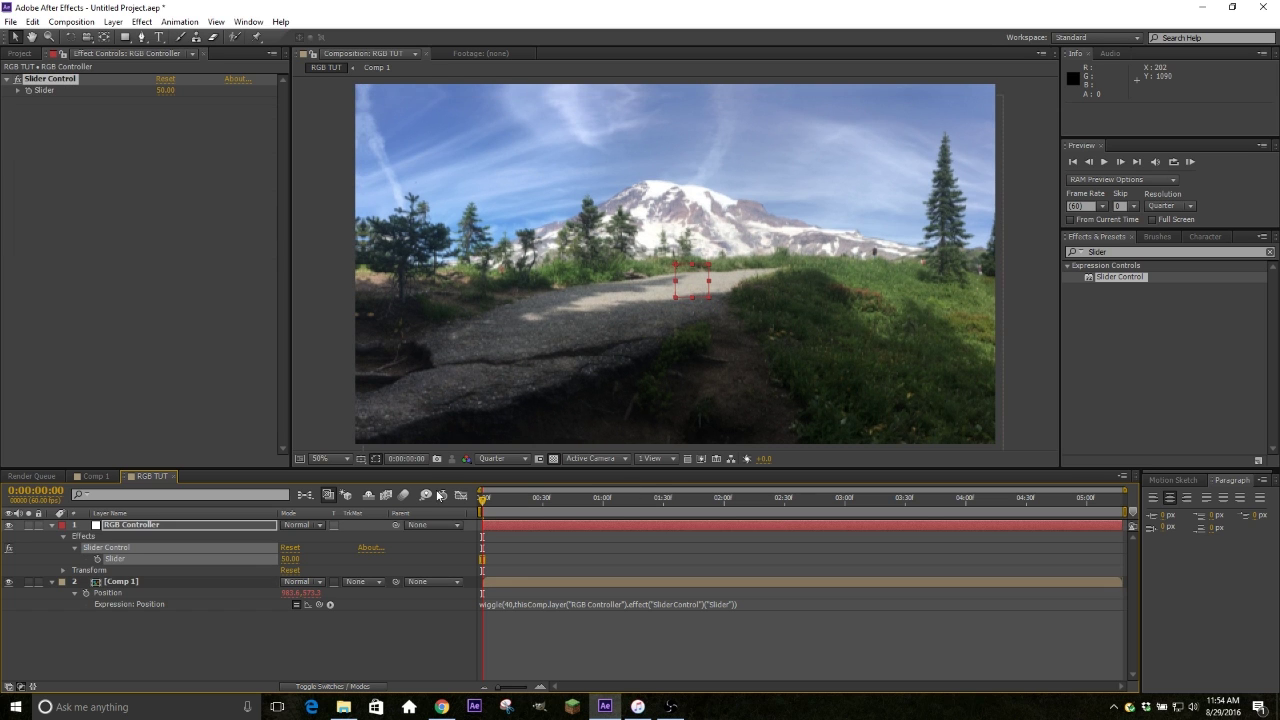
pyautogui.moveTo(483, 500); pyautogui.dragTo(449, 526)
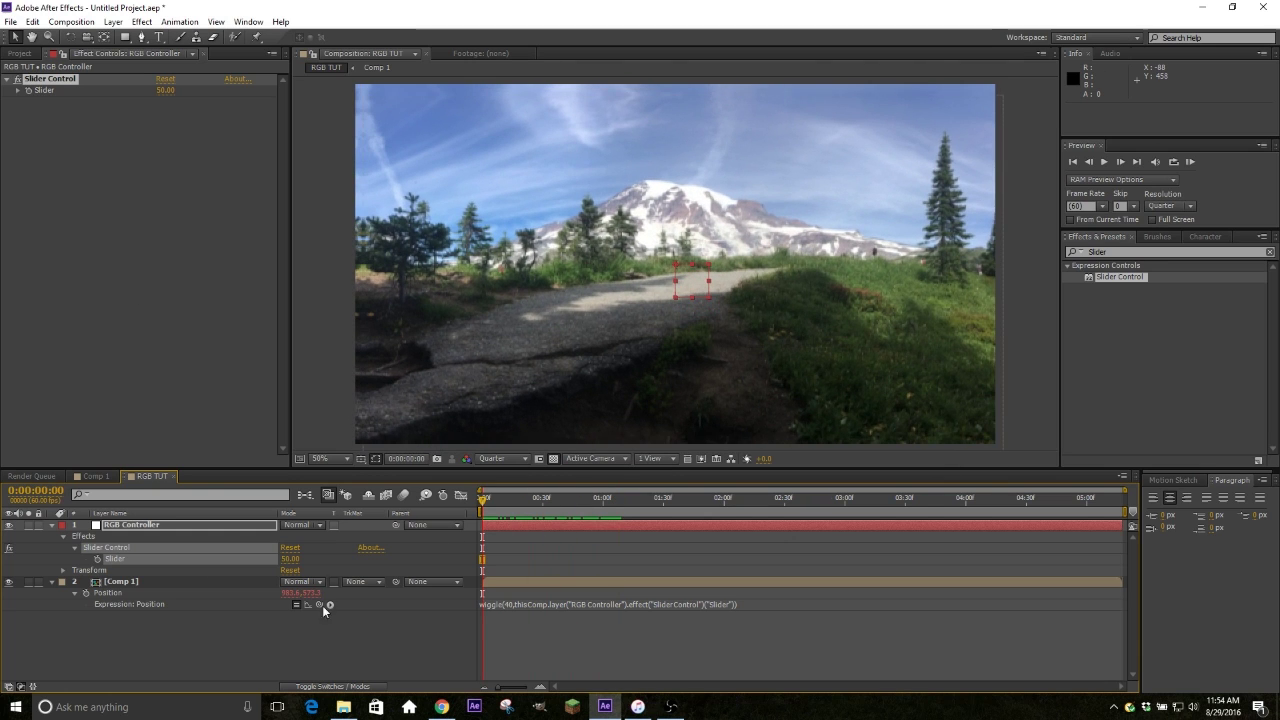
pyautogui.click(296, 559)
pyautogui.write('0')
pyautogui.press('Return')
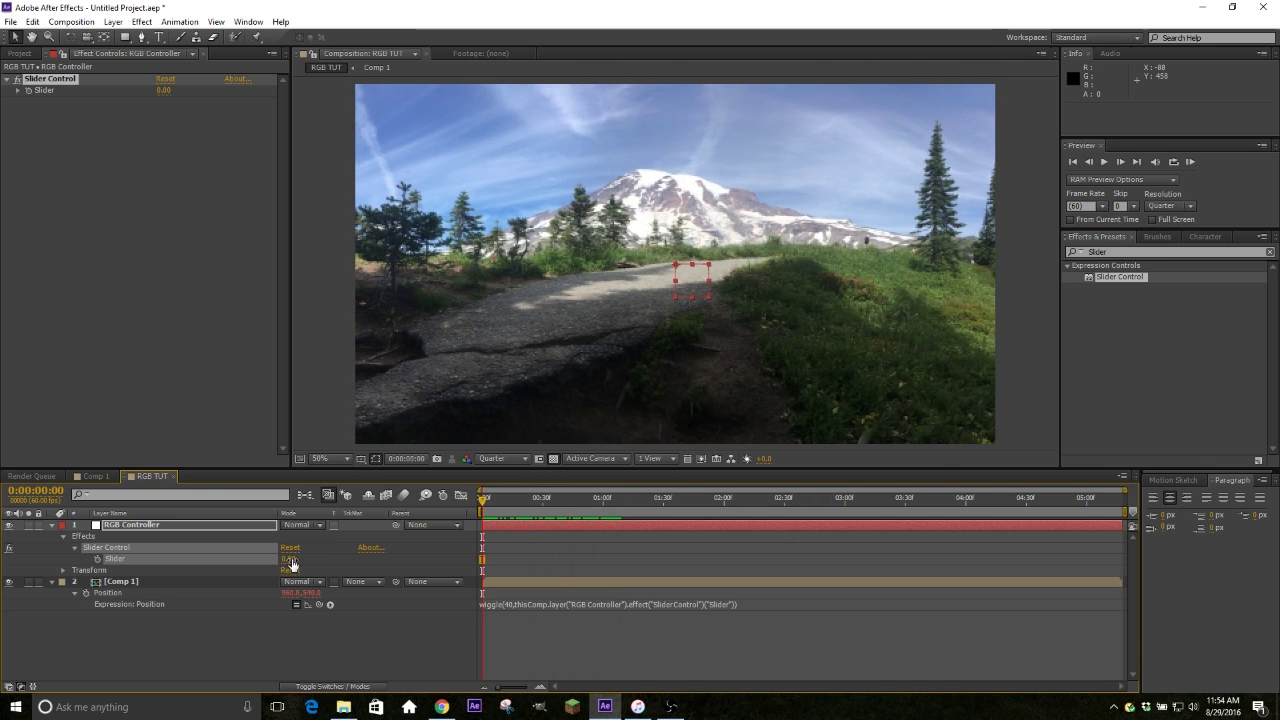
# Set Shift Channels Take Green and Take Blue to Full Off, then duplicate the red Comp 1 layer.
pyautogui.click(222, 584)
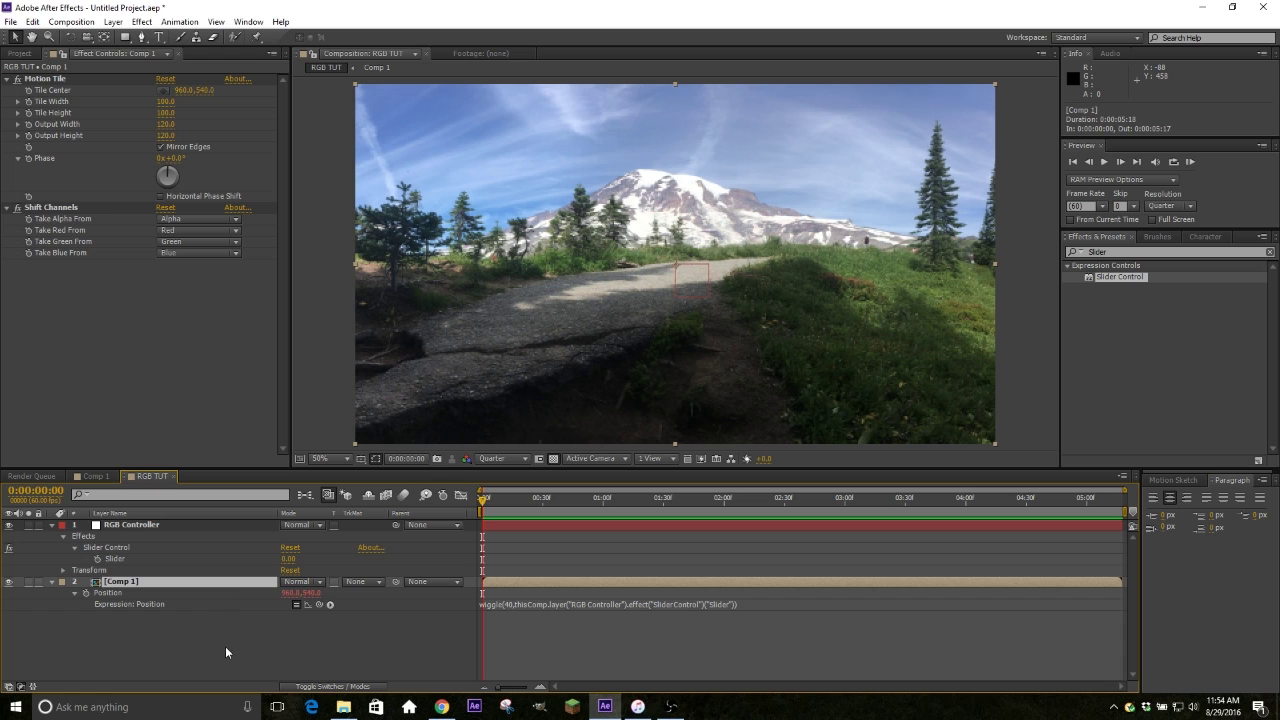
pyautogui.click(60, 209)
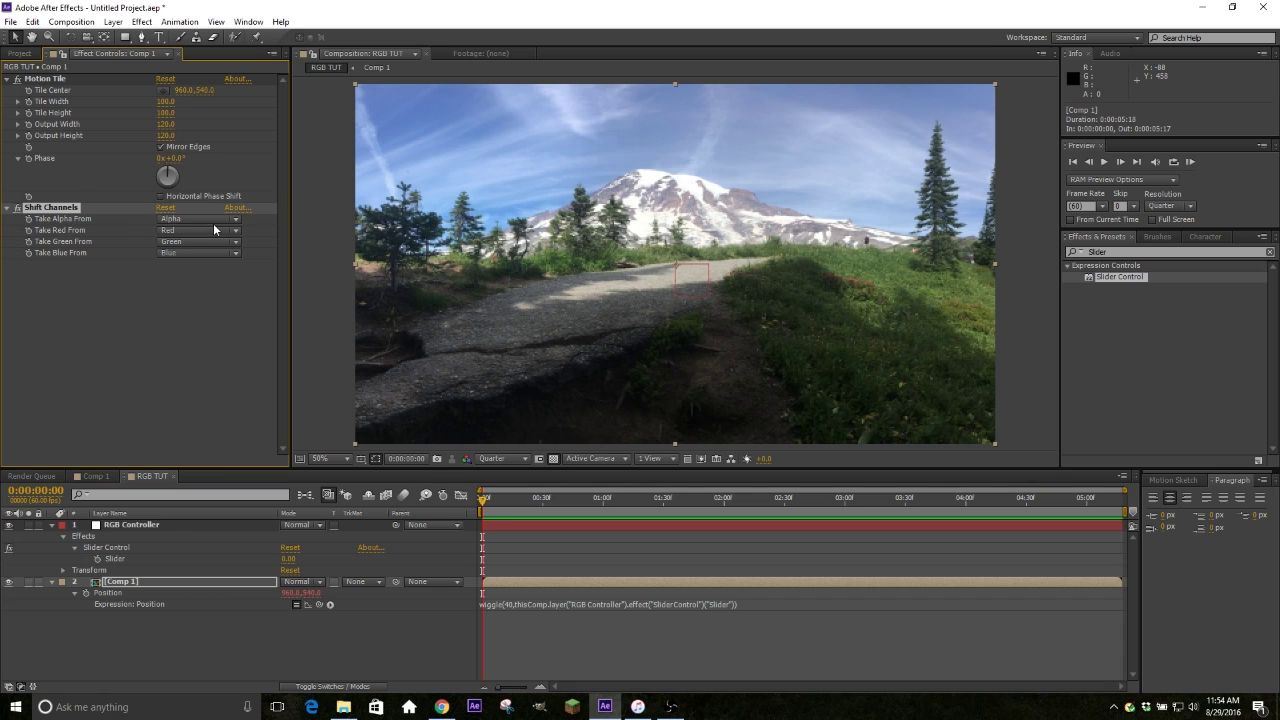
pyautogui.click(185, 581)
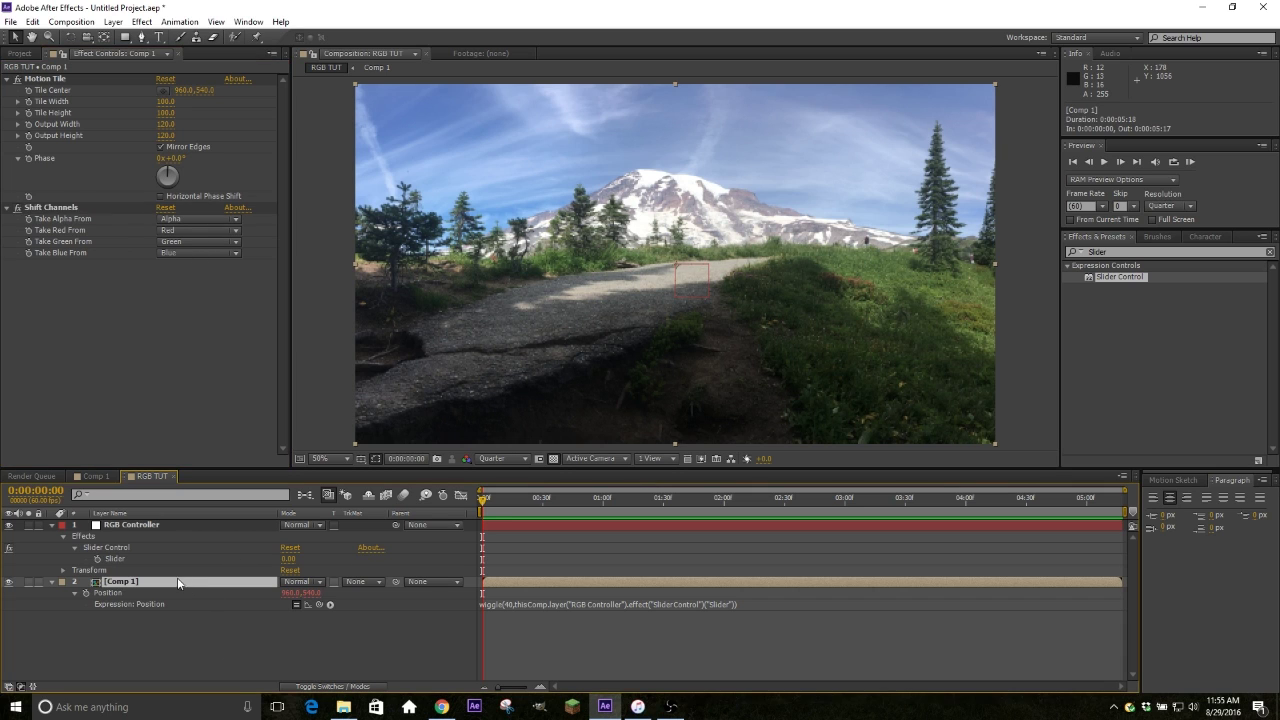
pyautogui.click(190, 242)
pyautogui.click(205, 388)
pyautogui.click(193, 253)
pyautogui.click(205, 400)
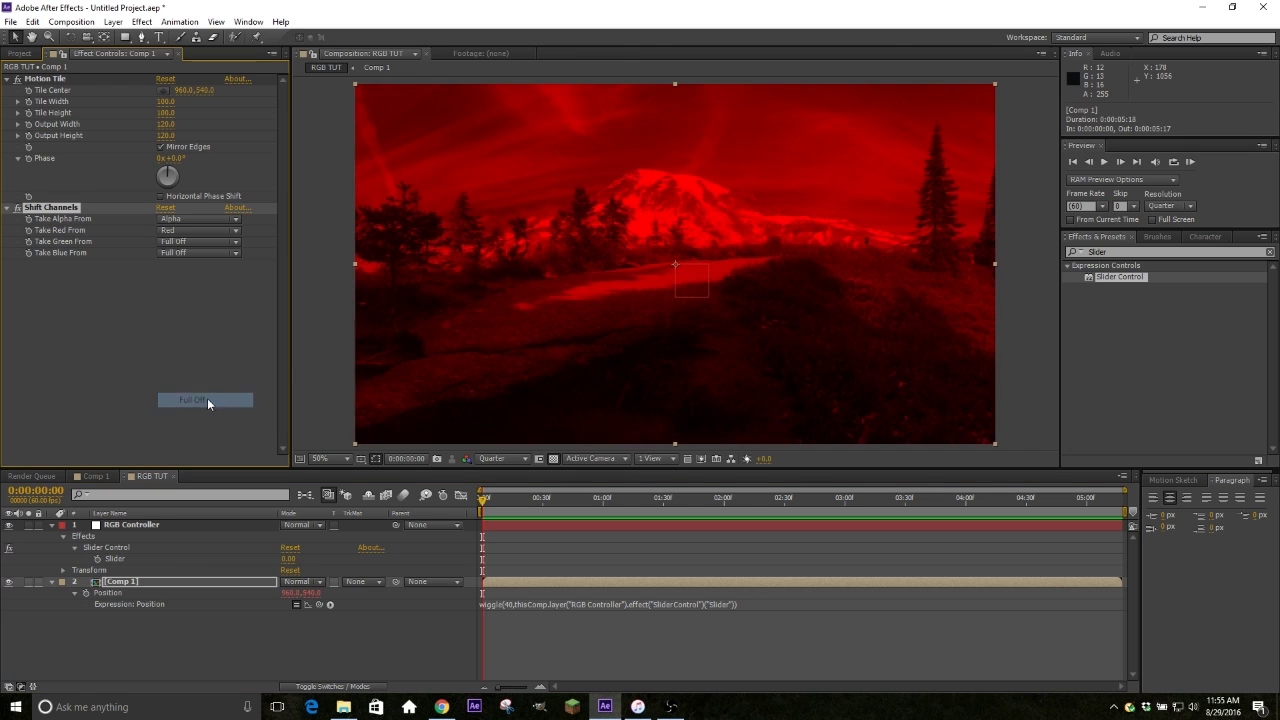
pyautogui.click(195, 583)
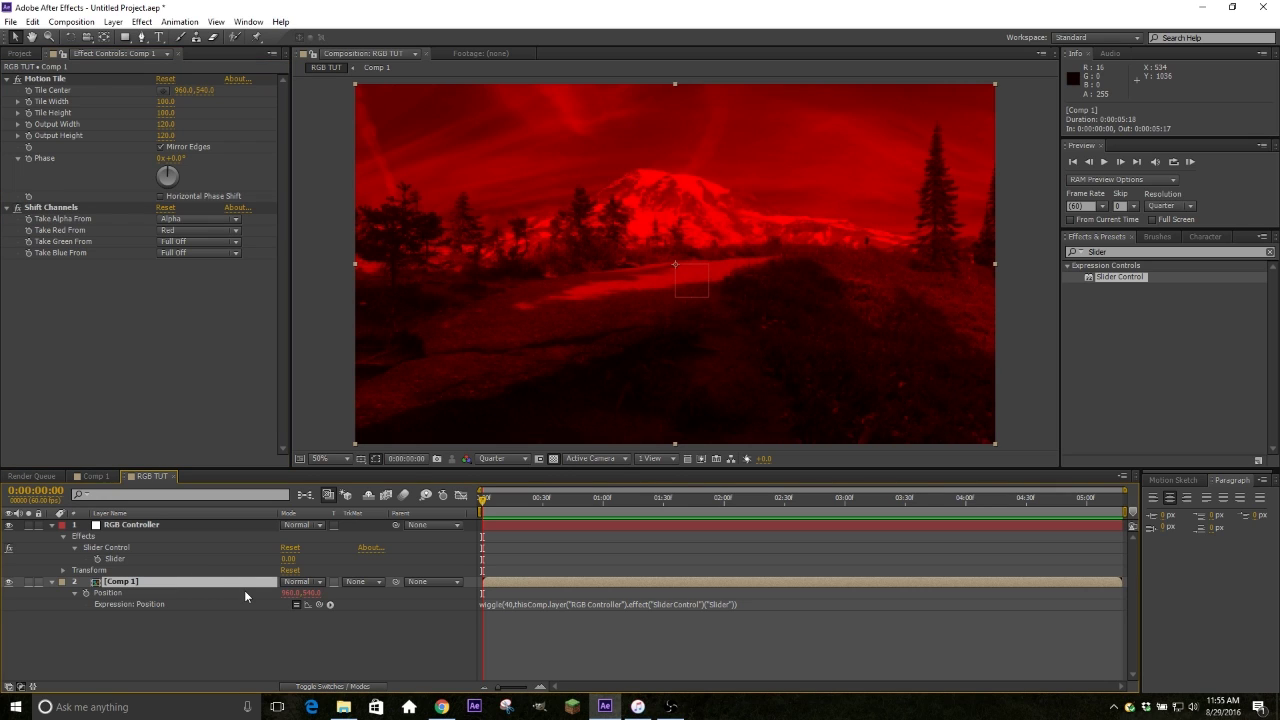
pyautogui.hotkey('ctrl', 'd')
pyautogui.hotkey('ctrl', 'd')
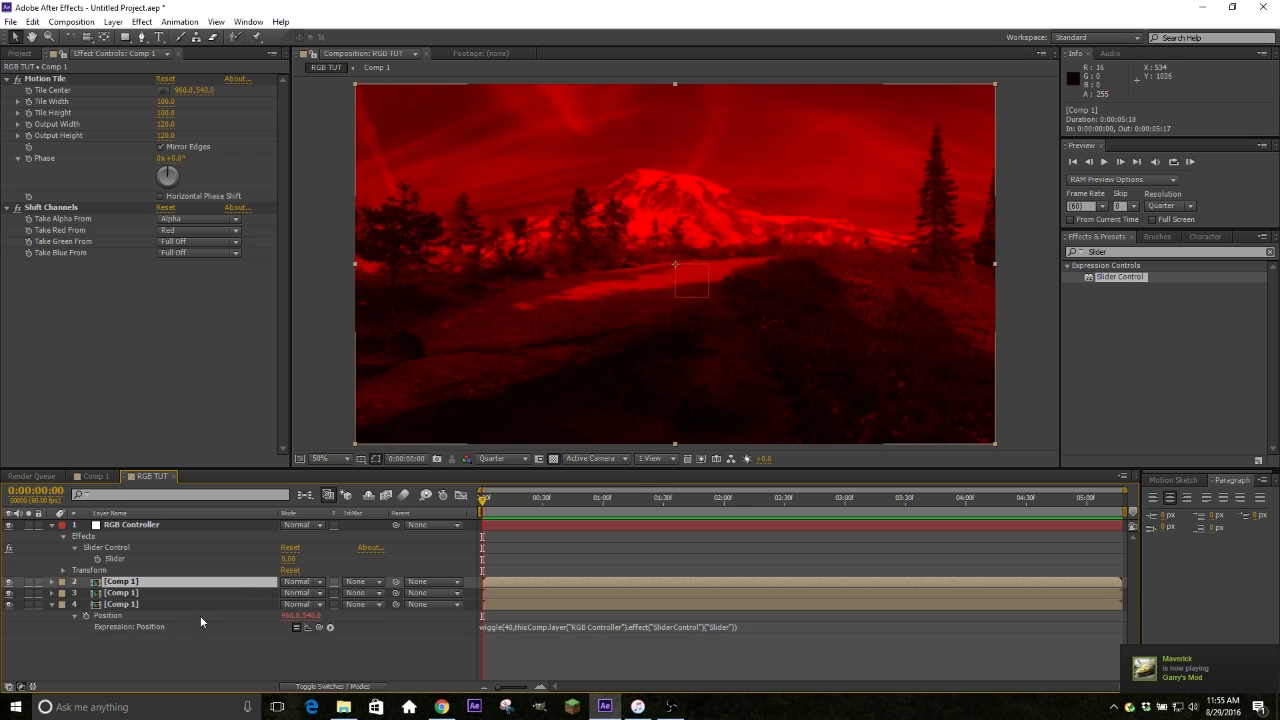
# Make the top copy green-only (Red Full Off, Green from Green) and hide it.
pyautogui.click(185, 241)
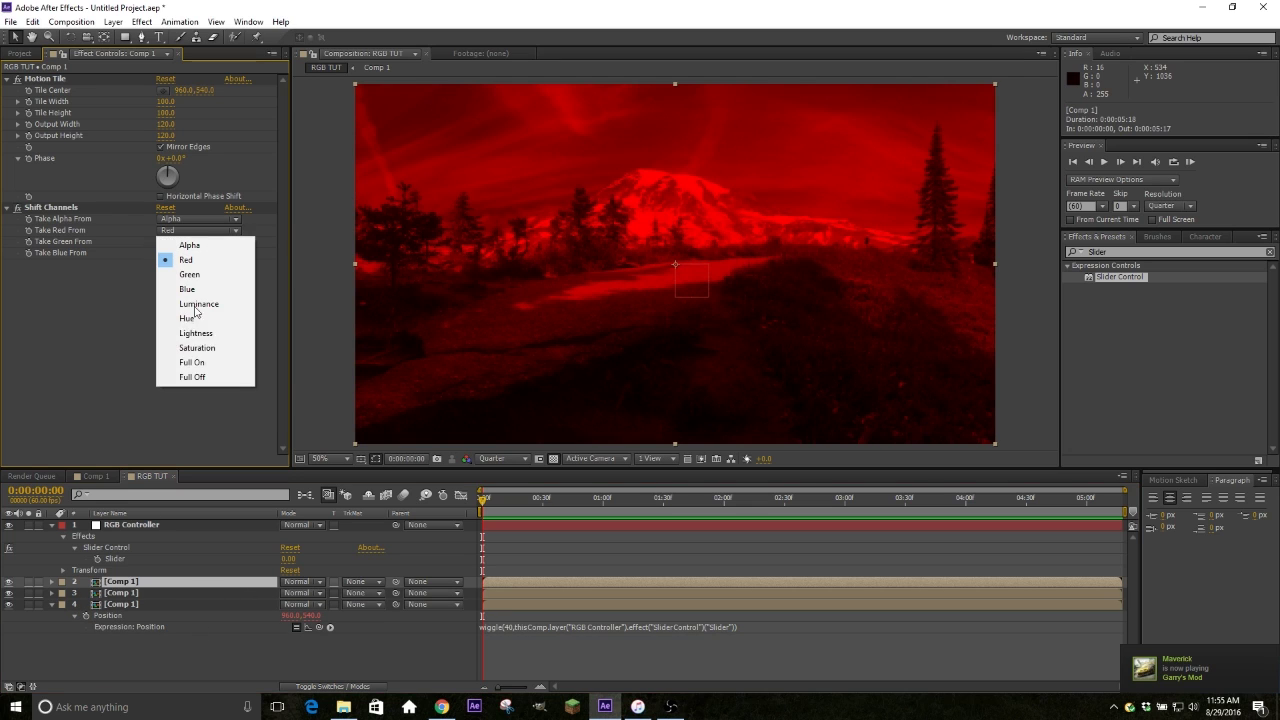
pyautogui.click(205, 379)
pyautogui.click(188, 239)
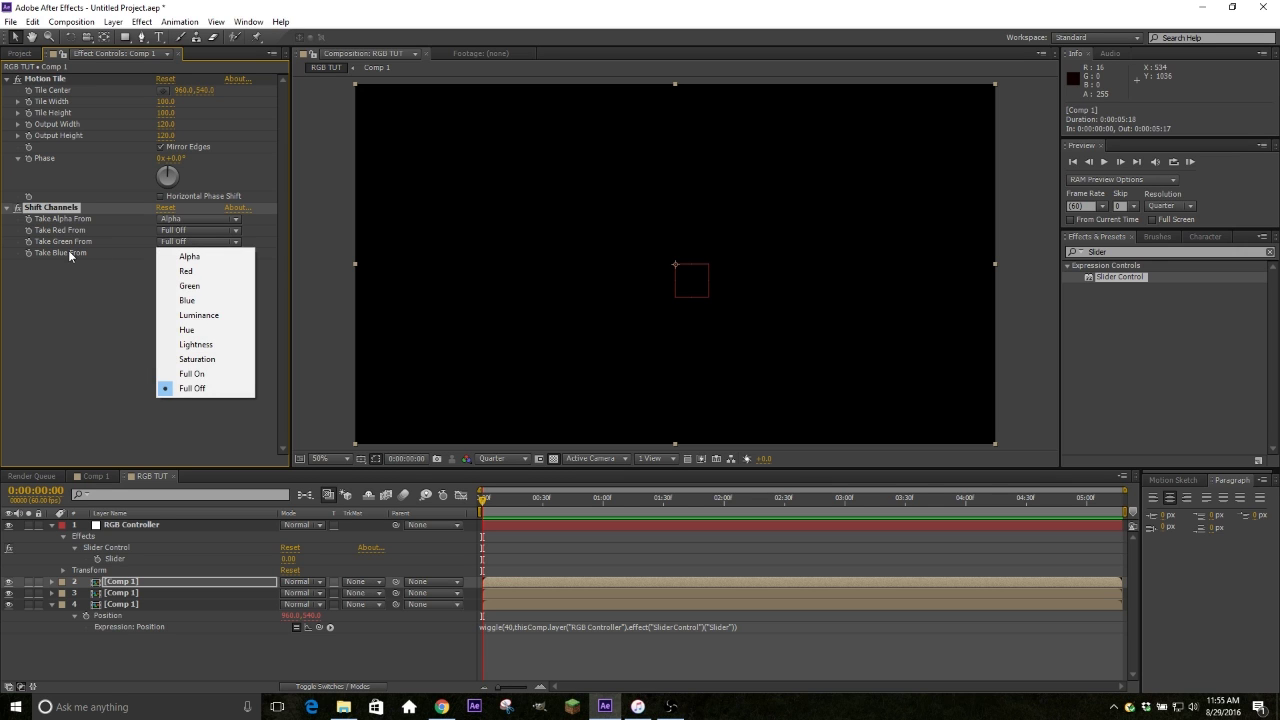
pyautogui.click(211, 285)
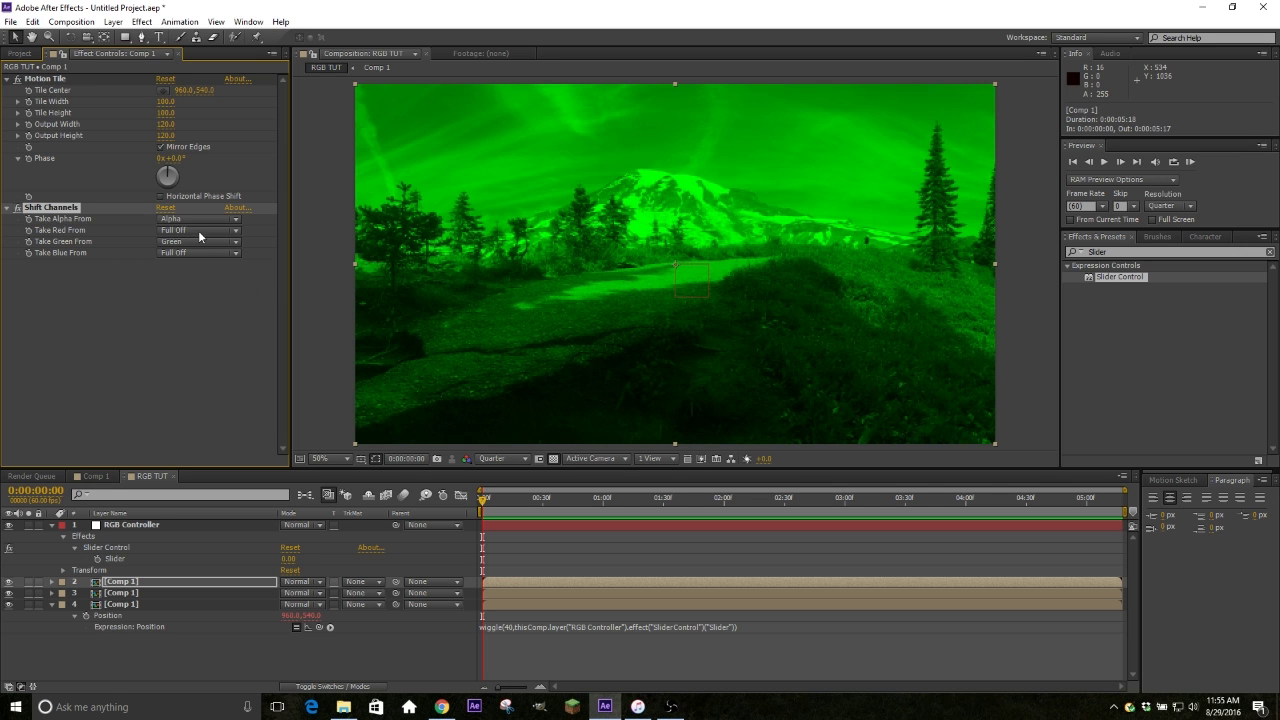
pyautogui.click(9, 581)
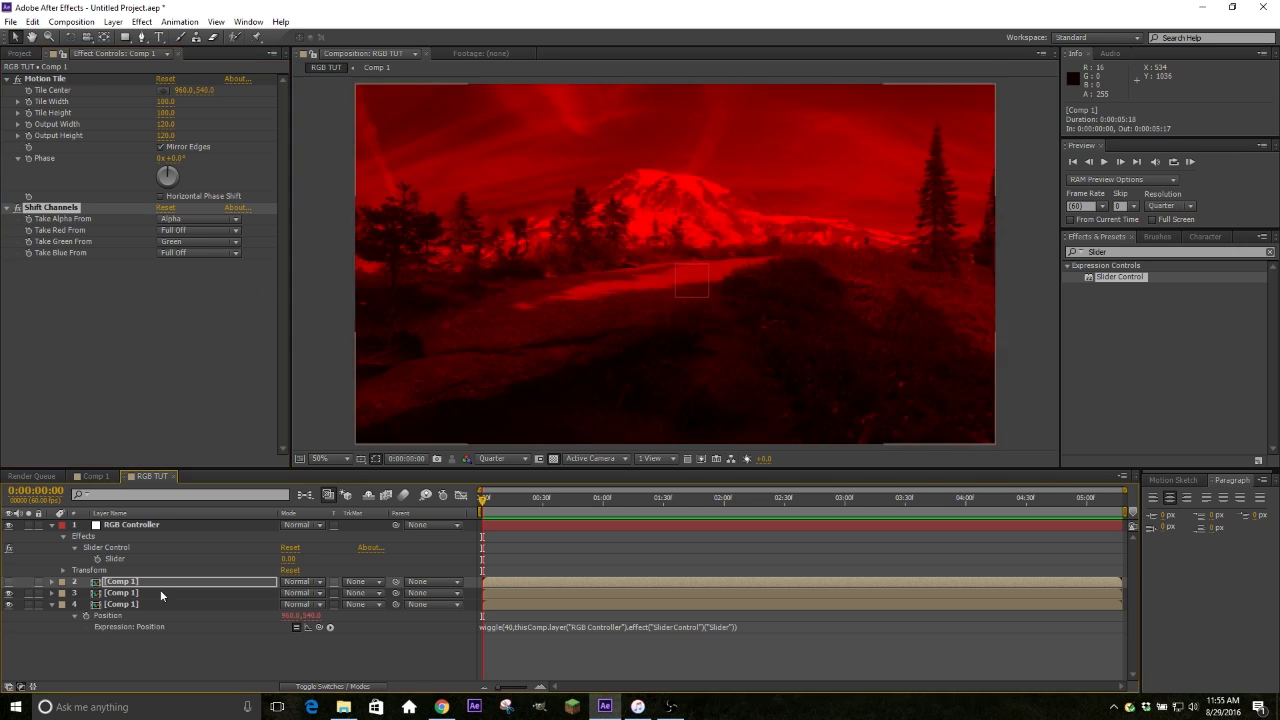
# Make the second copy blue-only (Blue from Blue, Red Full Off), unhide green, and select both copies.
pyautogui.click(165, 592)
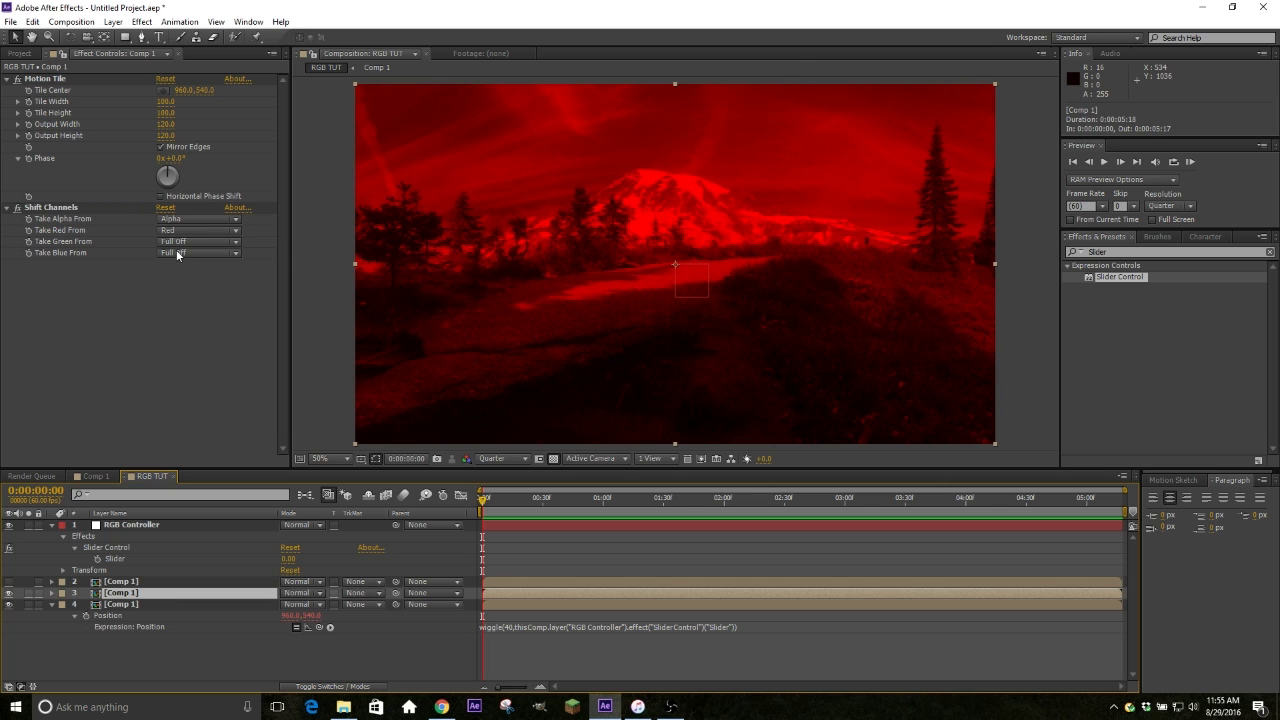
pyautogui.click(177, 254)
pyautogui.click(188, 313)
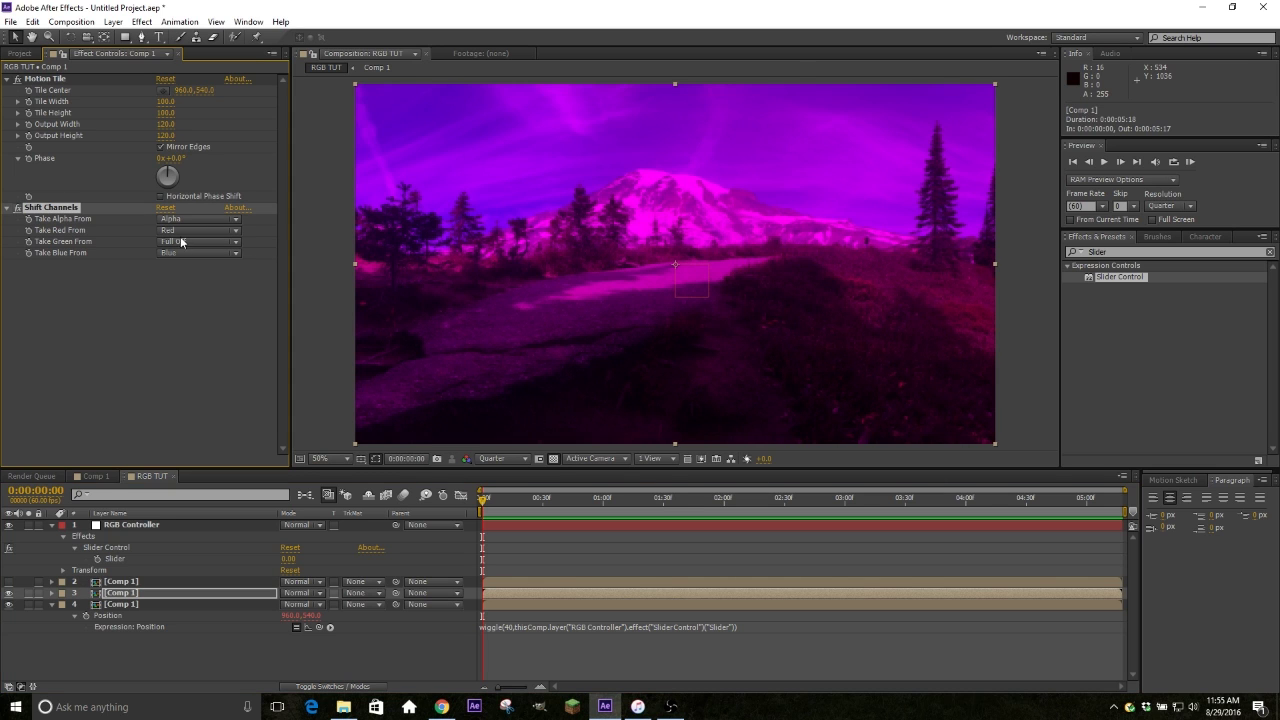
pyautogui.click(183, 231)
pyautogui.click(190, 377)
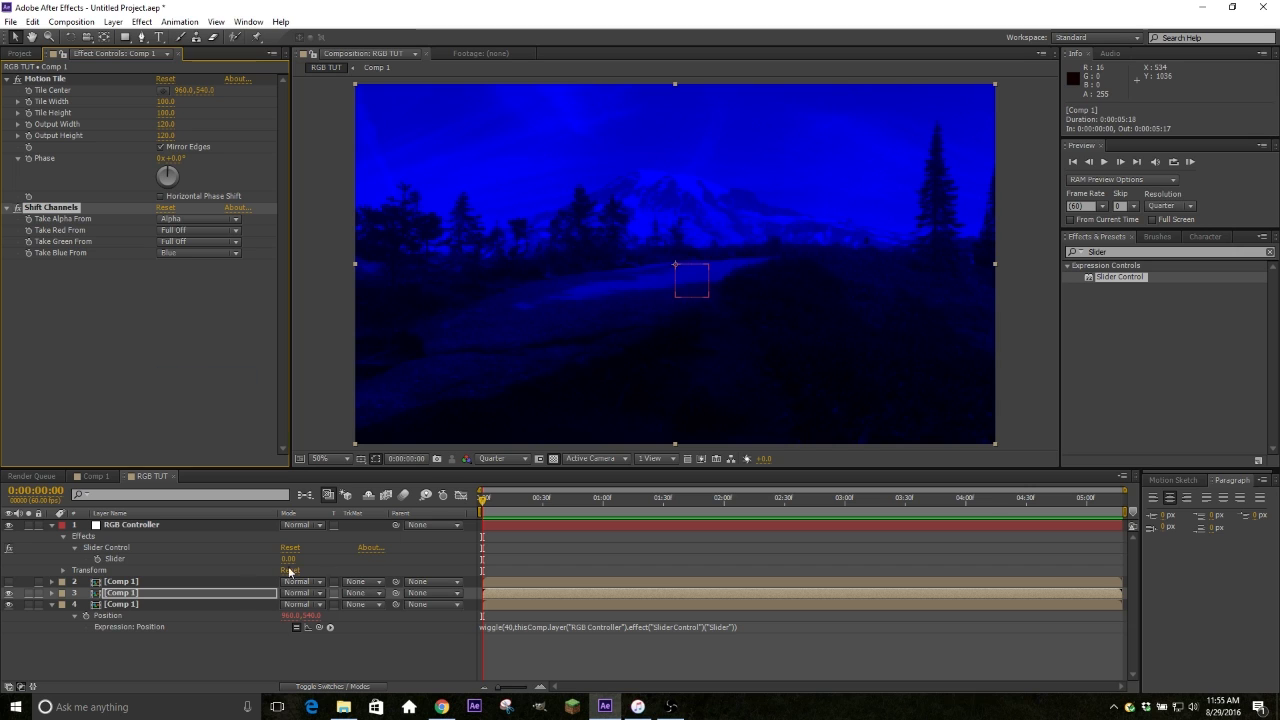
pyautogui.click(9, 581)
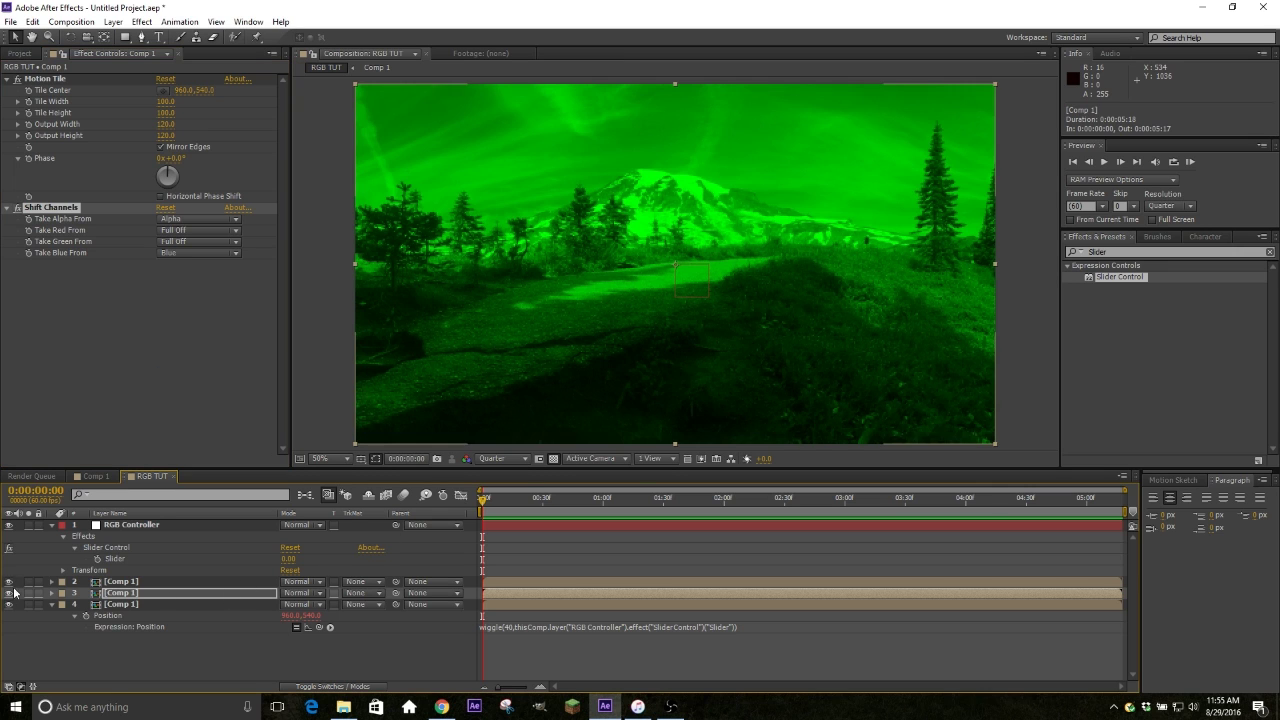
pyautogui.click(168, 584)
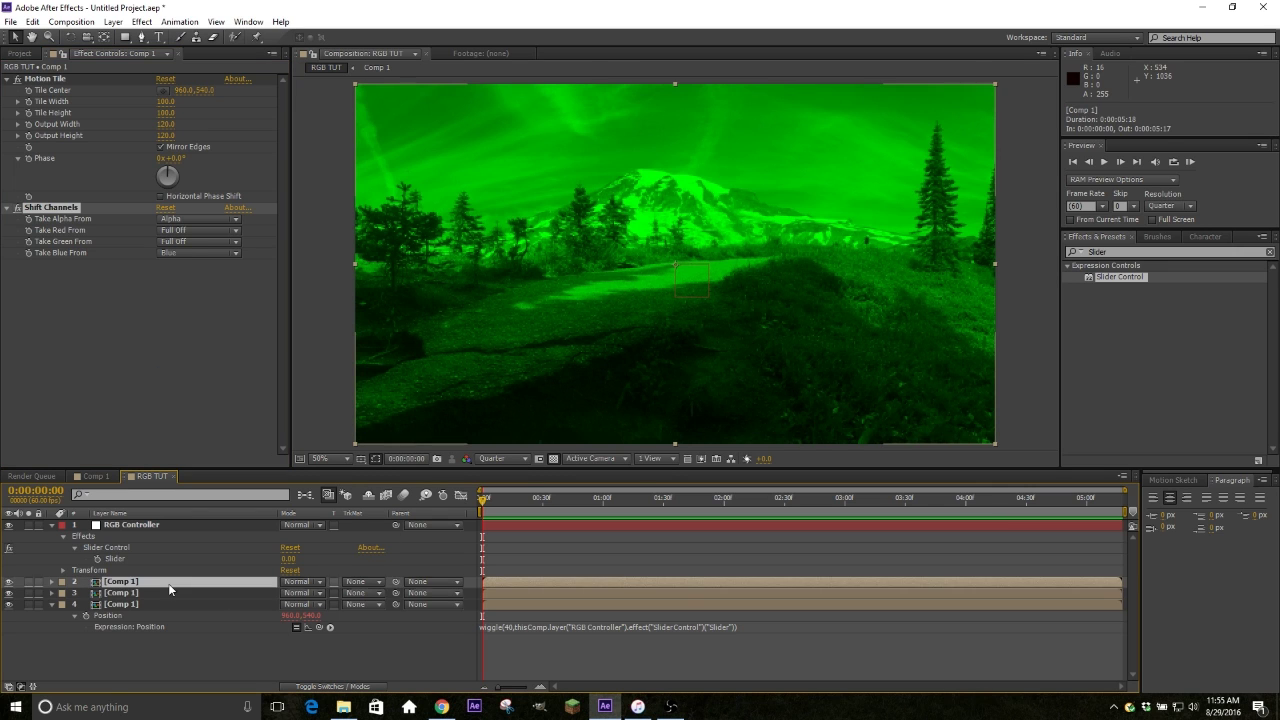
pyautogui.keyDown('shift'); pyautogui.click(168, 593); pyautogui.keyUp('shift')
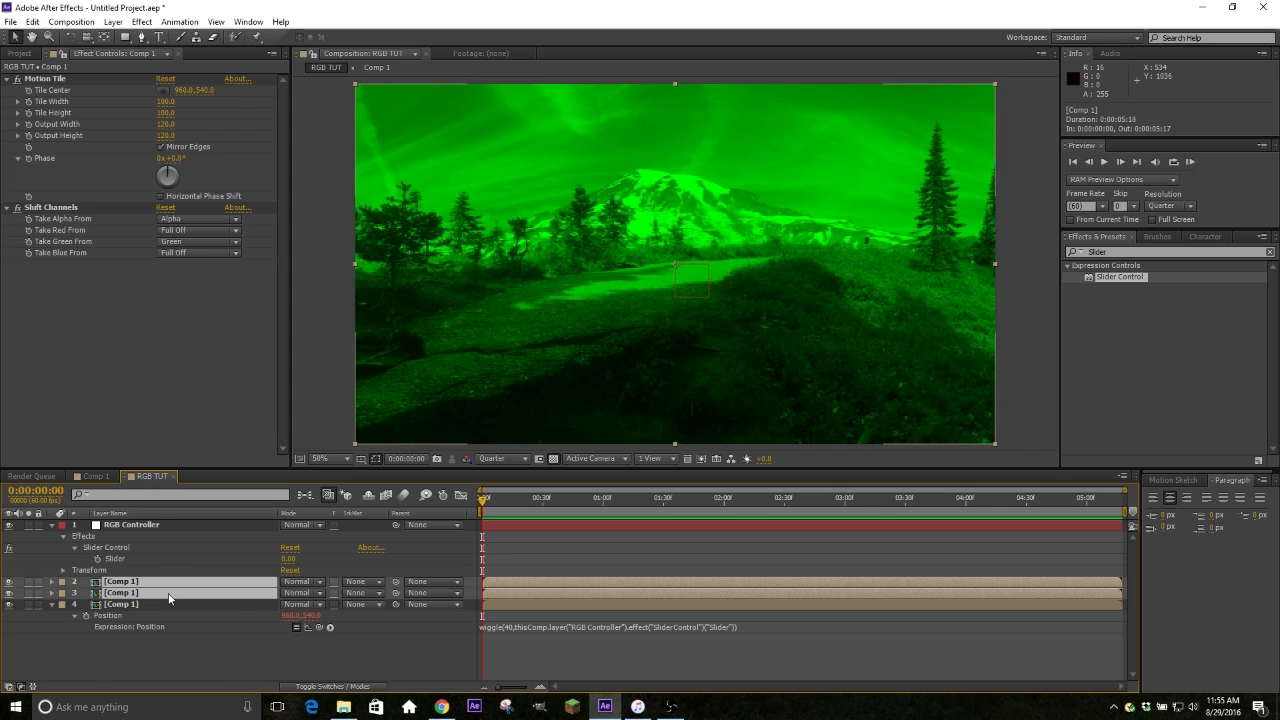
# Set the green and blue Comp 1 copies to Add blending and check their channel settings.
pyautogui.click(320, 593)
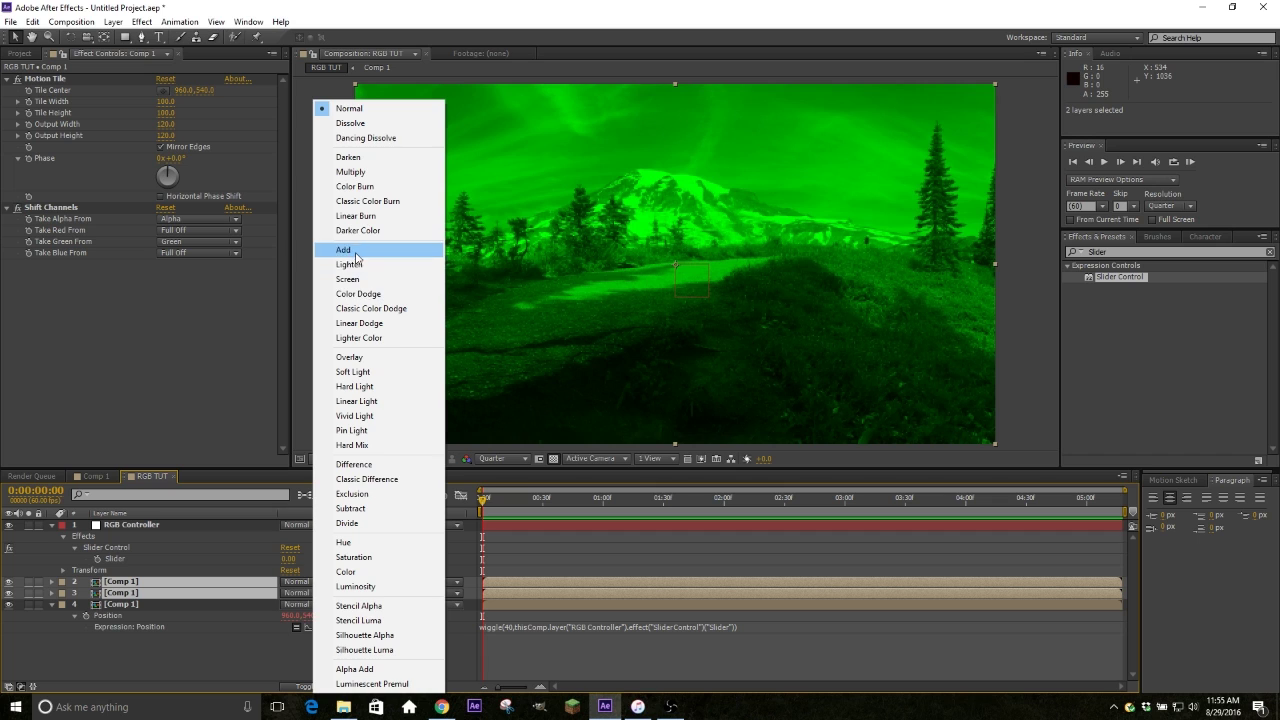
pyautogui.click(344, 250)
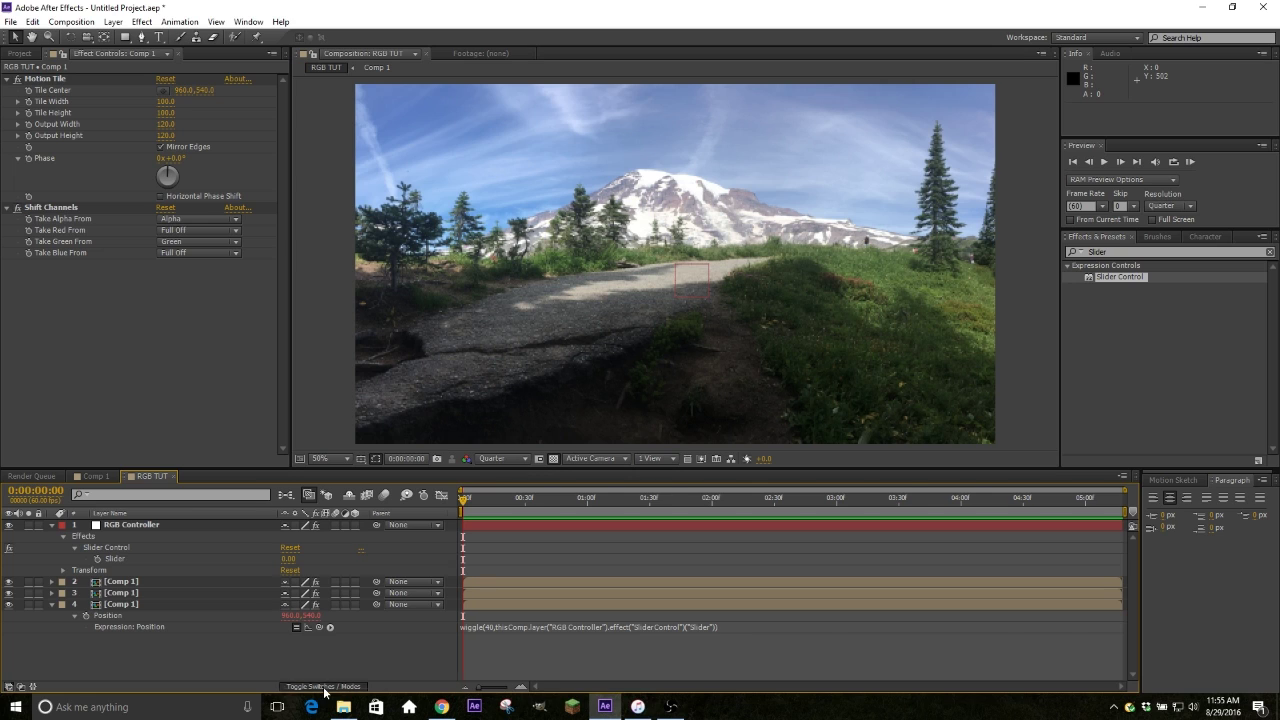
pyautogui.click(184, 582)
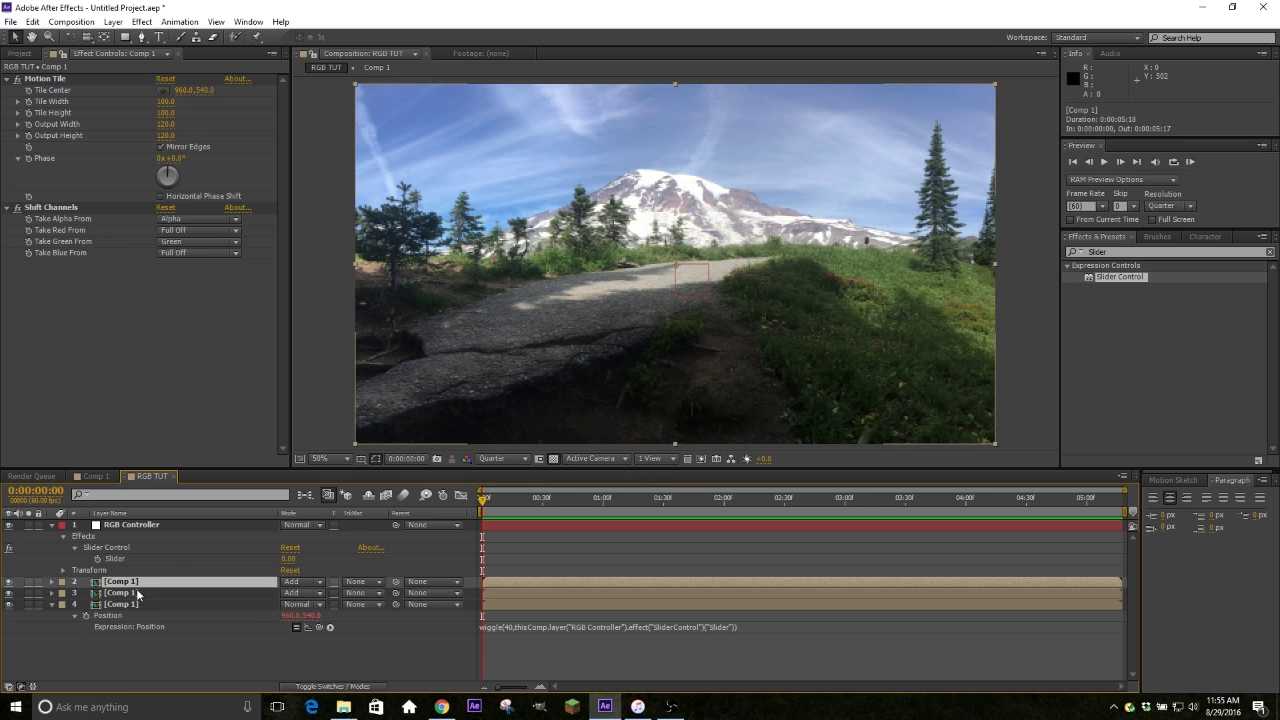
pyautogui.click(138, 595)
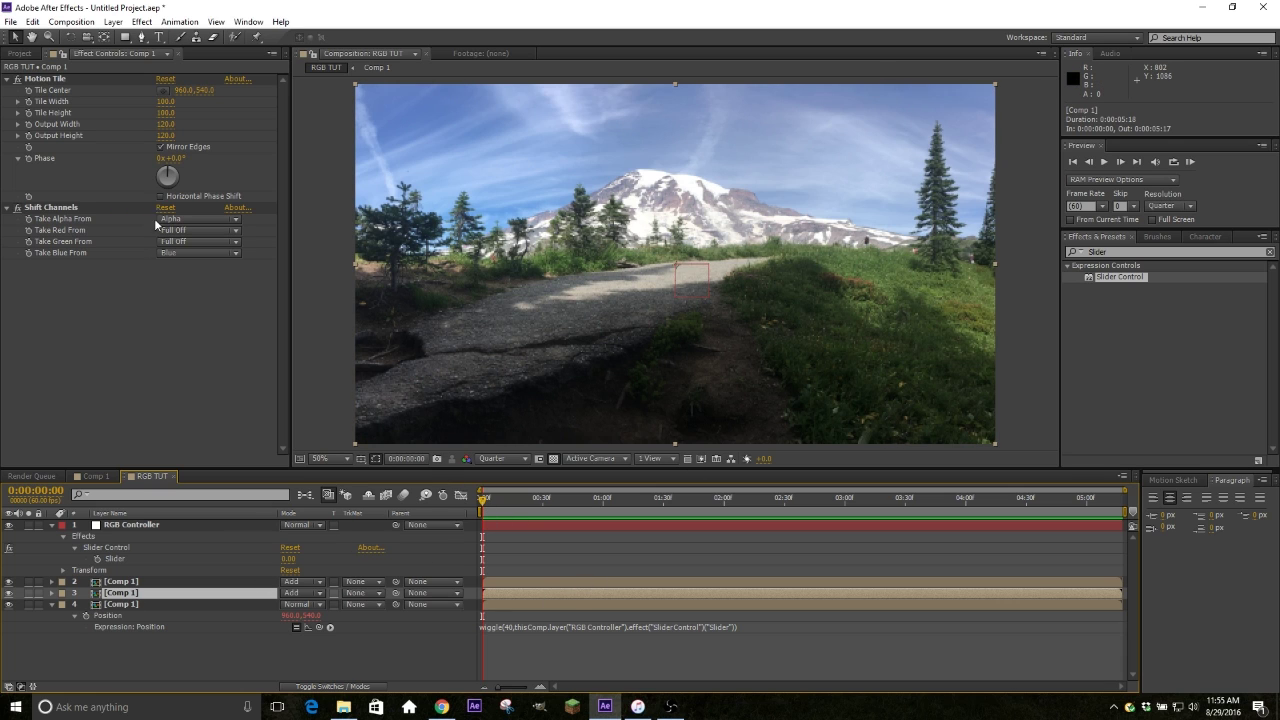
# Select all three Comp 1 layers and reveal their Position wiggle expressions with P and EE.
pyautogui.click(498, 524)
pyautogui.click(246, 558)
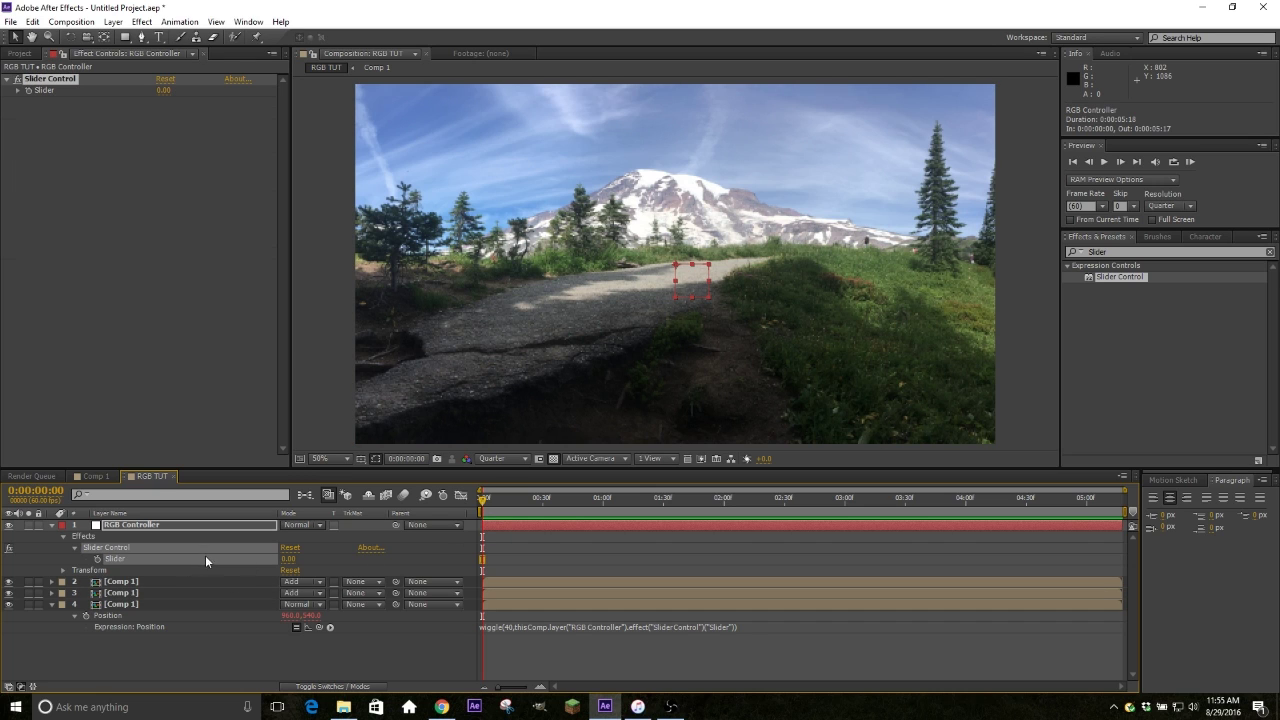
pyautogui.click(568, 586)
pyautogui.keyDown('shift'); pyautogui.click(569, 604); pyautogui.keyUp('shift')
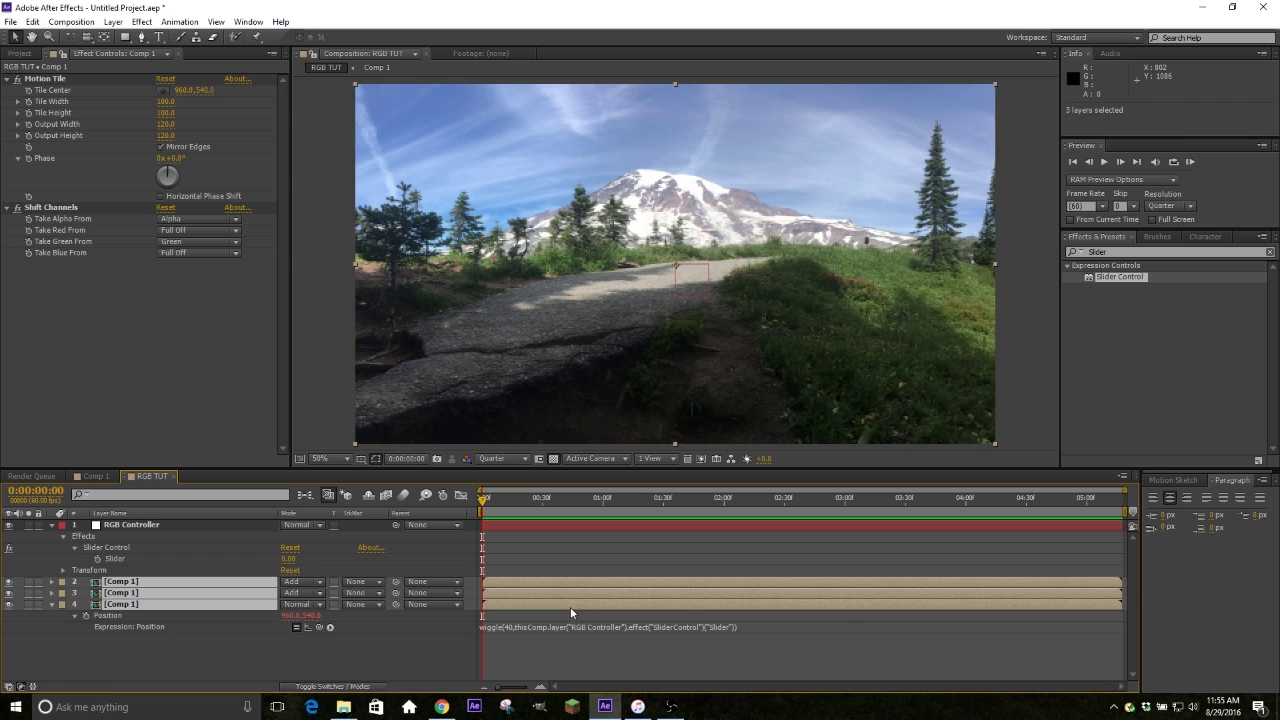
pyautogui.press('p')
pyautogui.press('p')
pyautogui.press('p')
pyautogui.press('p')
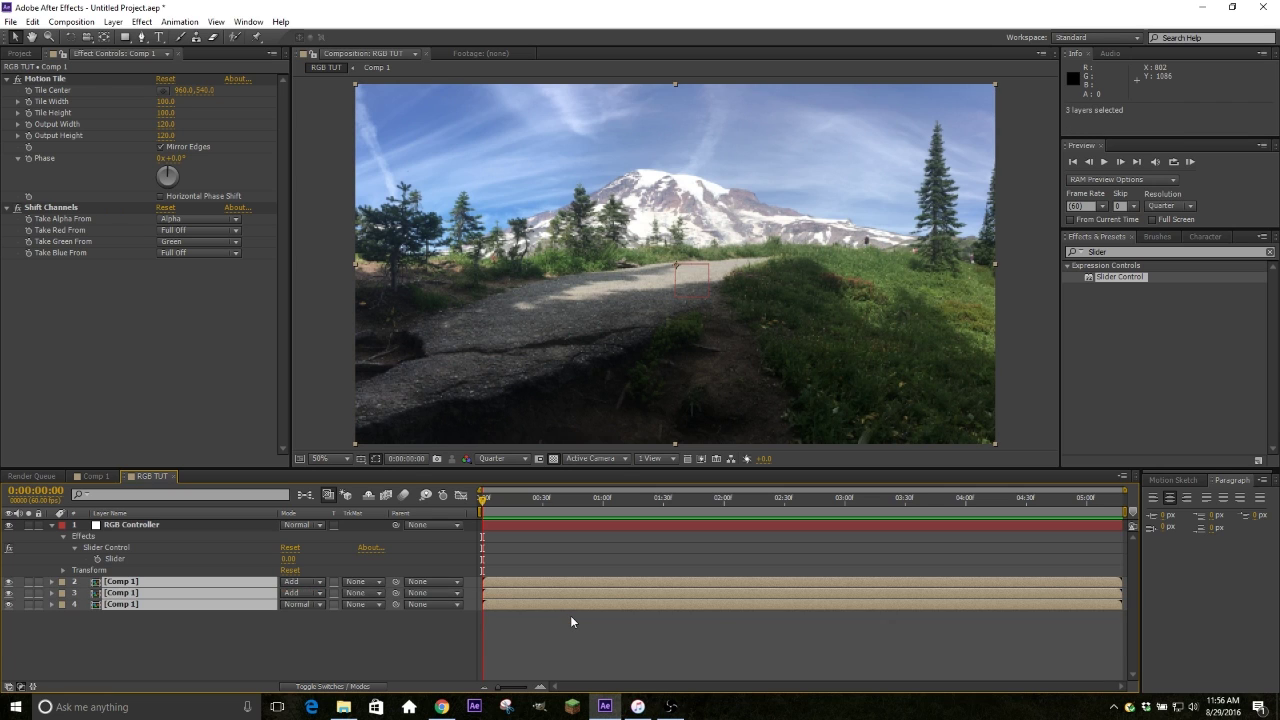
pyautogui.press('e')
pyautogui.press('e')
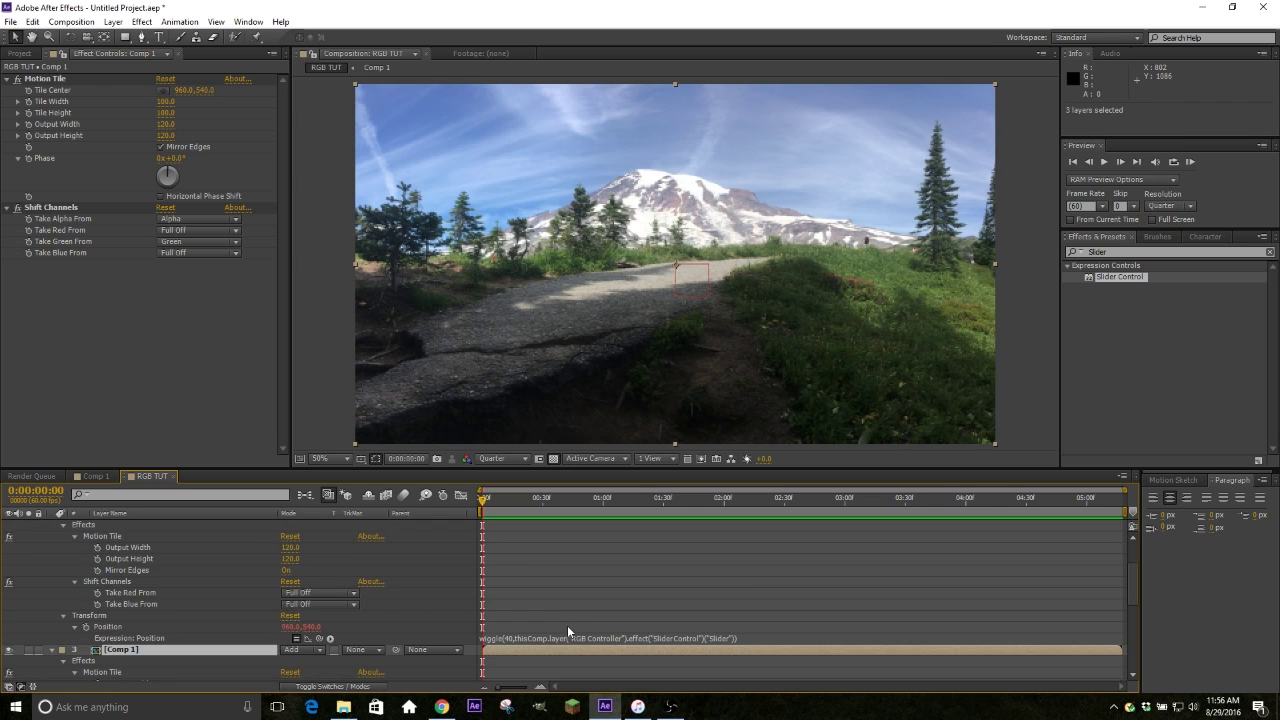
pyautogui.press('e')
pyautogui.press('e')
pyautogui.press('e')
pyautogui.press('e')
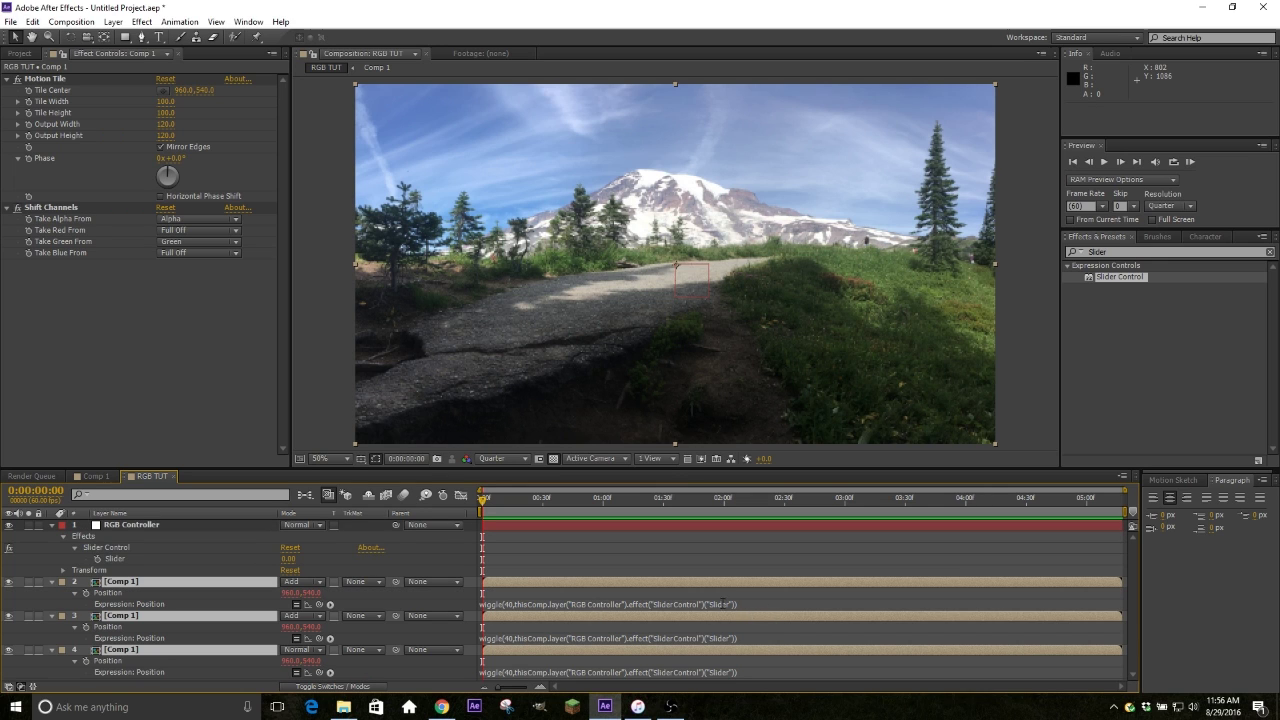
# Select text in layer 2's wiggle expression, starting from the 40 frequency value.
pyautogui.click(748, 606)
pyautogui.click(593, 606)
pyautogui.doubleClick(507, 604)
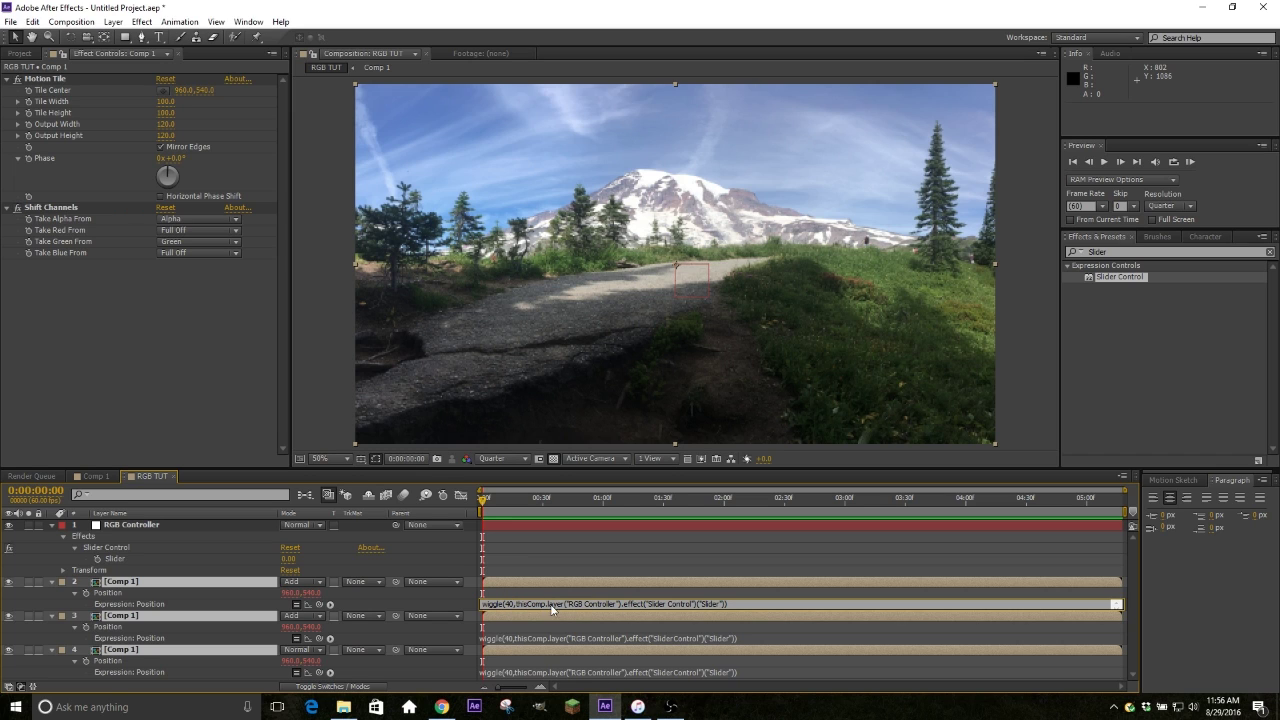
pyautogui.moveTo(510, 604); pyautogui.dragTo(686, 604)
# Raise the RGB Controller Slider to 52 and scrub the timeline to preview the RGB split glitch.
pyautogui.click(686, 604)
pyautogui.moveTo(287, 559); pyautogui.dragTo(332, 559)
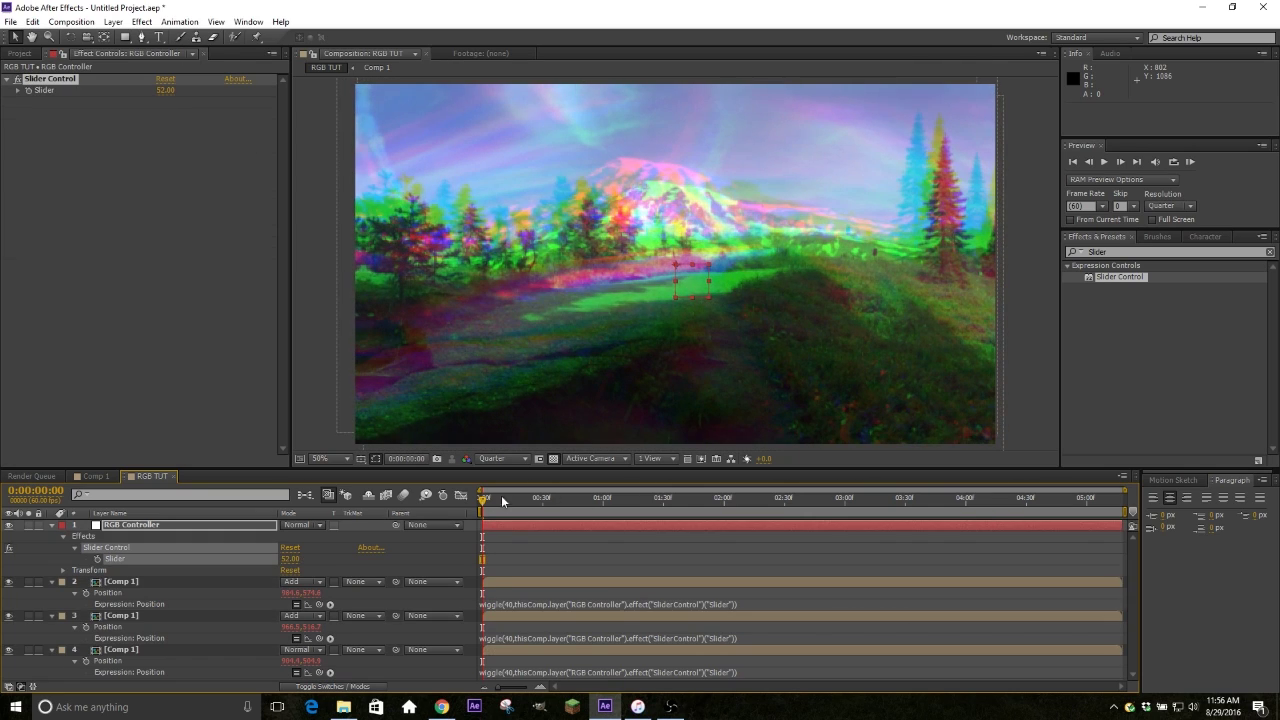
pyautogui.moveTo(485, 505); pyautogui.dragTo(528, 547)
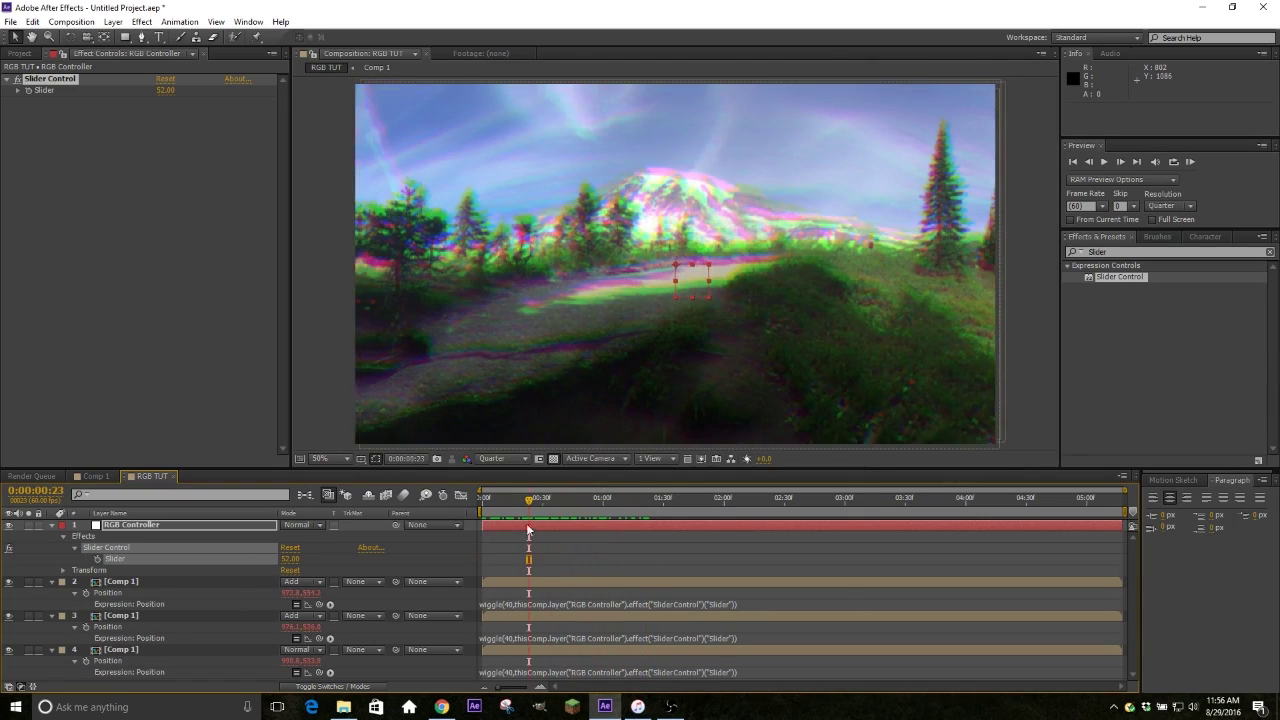
pyautogui.moveTo(528, 500); pyautogui.dragTo(404, 532)
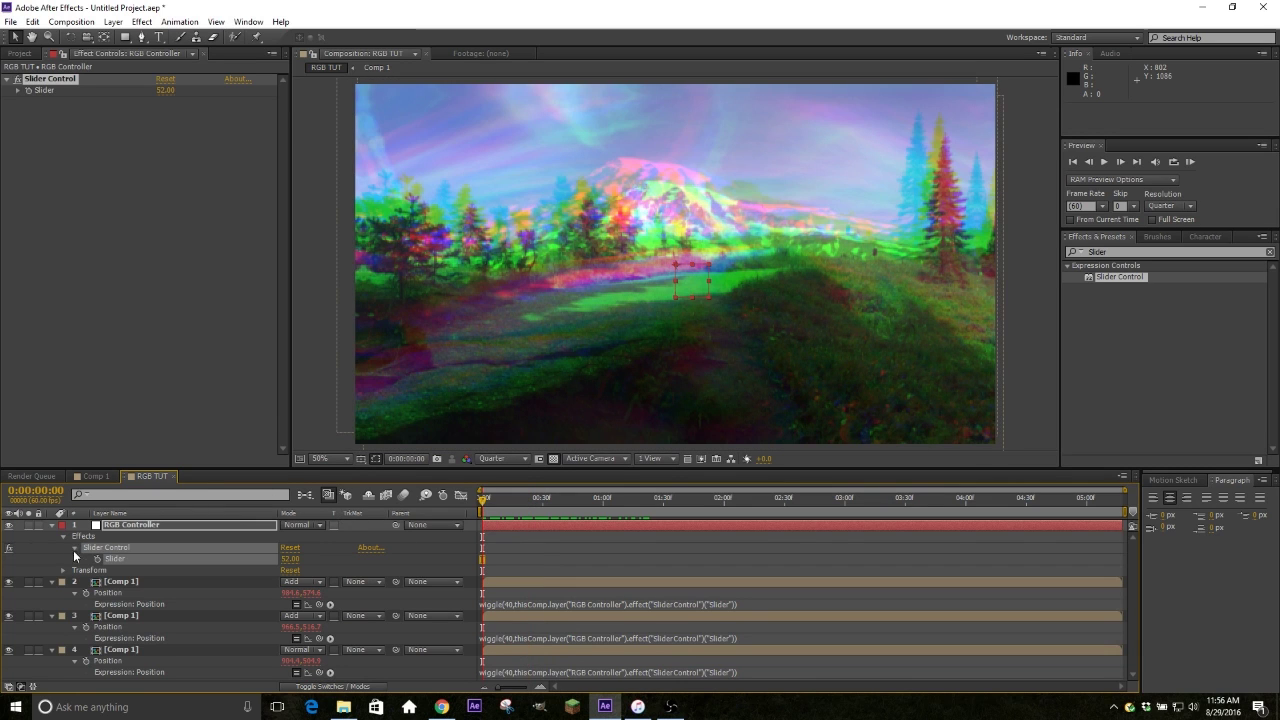
pyautogui.click(570, 545)
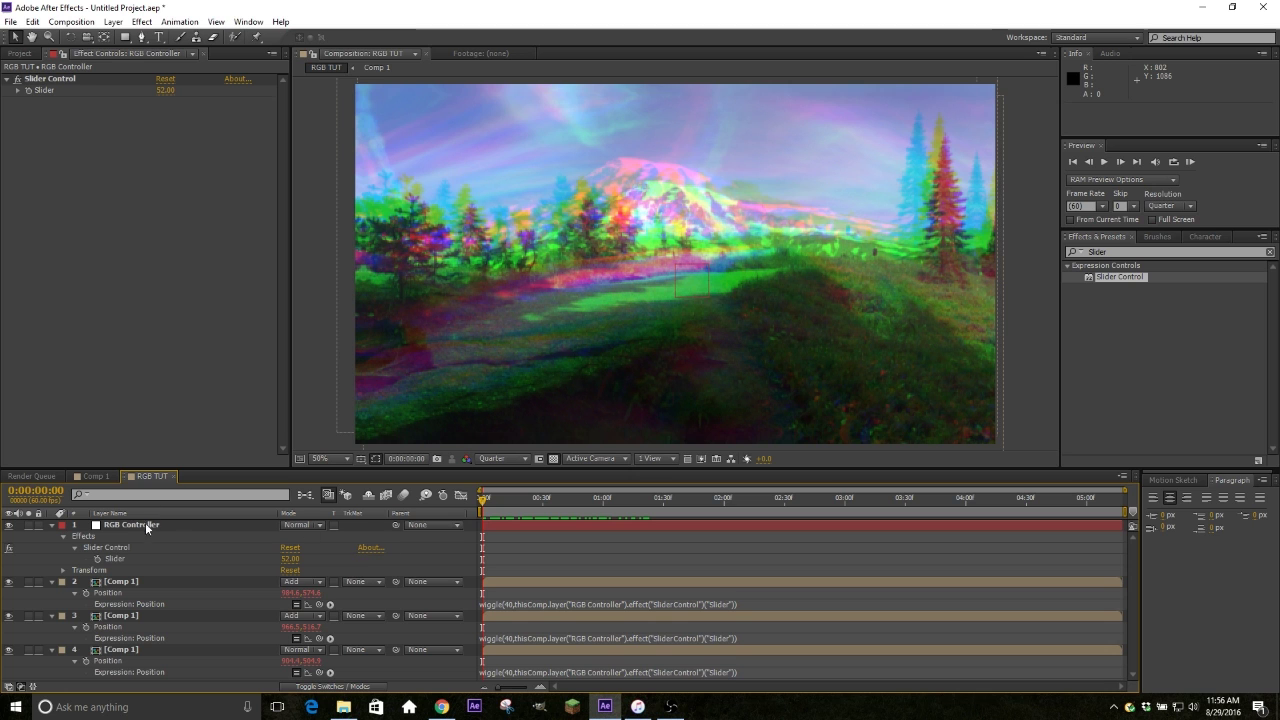
pyautogui.moveTo(481, 503); pyautogui.dragTo(504, 524)
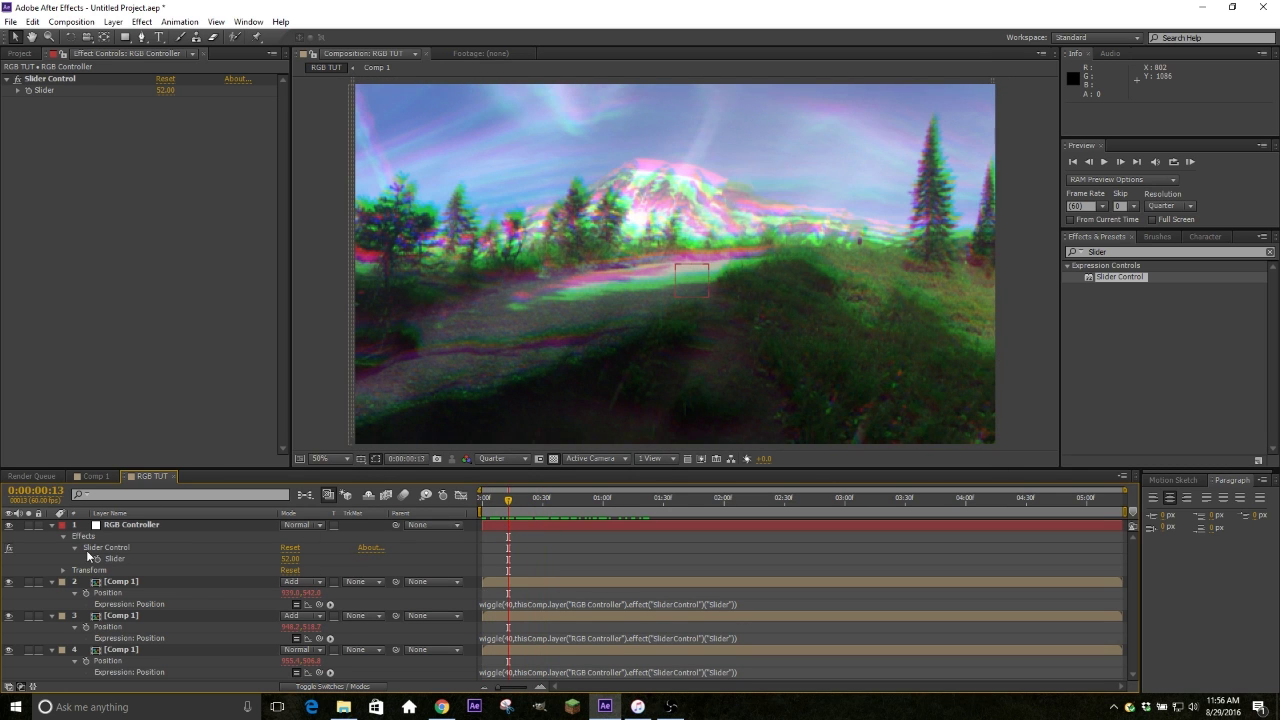
pyautogui.click(290, 558)
# Reset the Slider to 0 and set its first keyframe at 0:00:00:18.
pyautogui.write('0')
pyautogui.press('Return')
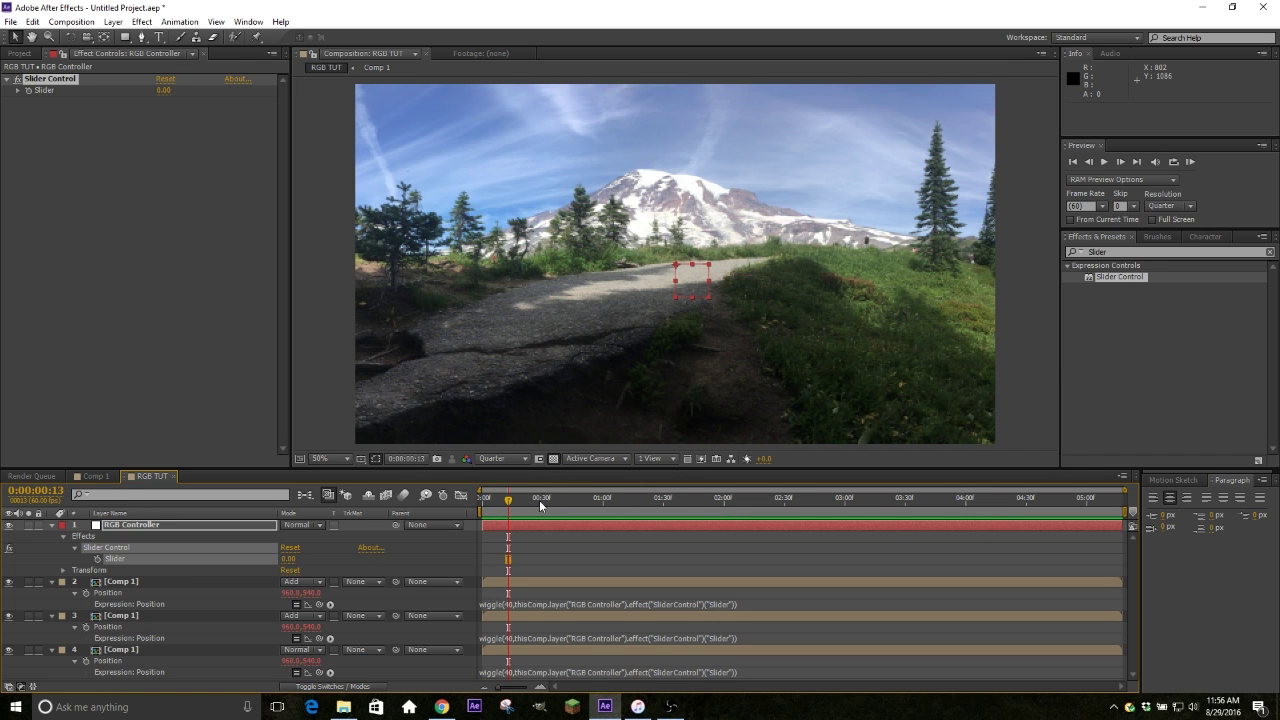
pyautogui.click(541, 500)
pyautogui.moveTo(544, 509); pyautogui.dragTo(518, 512)
pyautogui.click(97, 559)
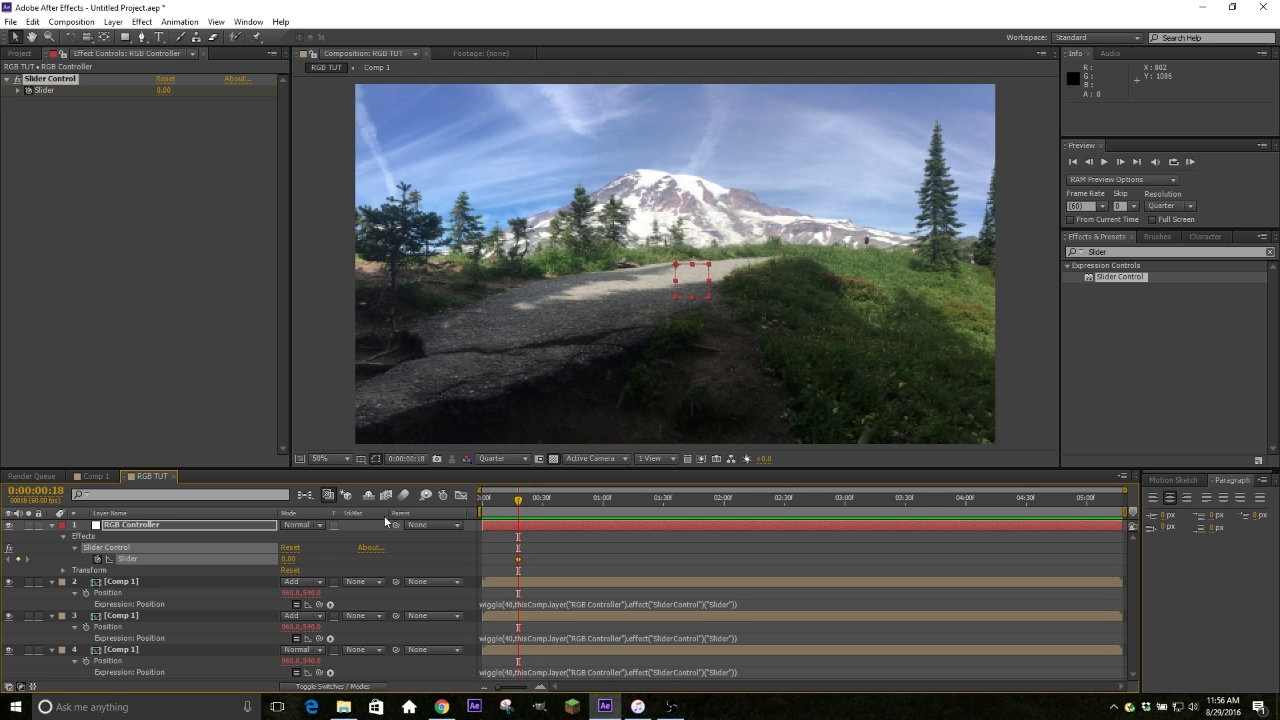
# Add Slider keyframes of 80 at 0:00:00:30 and 0 at 0:00:00:44.
pyautogui.click(542, 512)
pyautogui.click(285, 559)
pyautogui.write('80')
pyautogui.press('Return')
pyautogui.moveTo(541, 505); pyautogui.dragTo(569, 528)
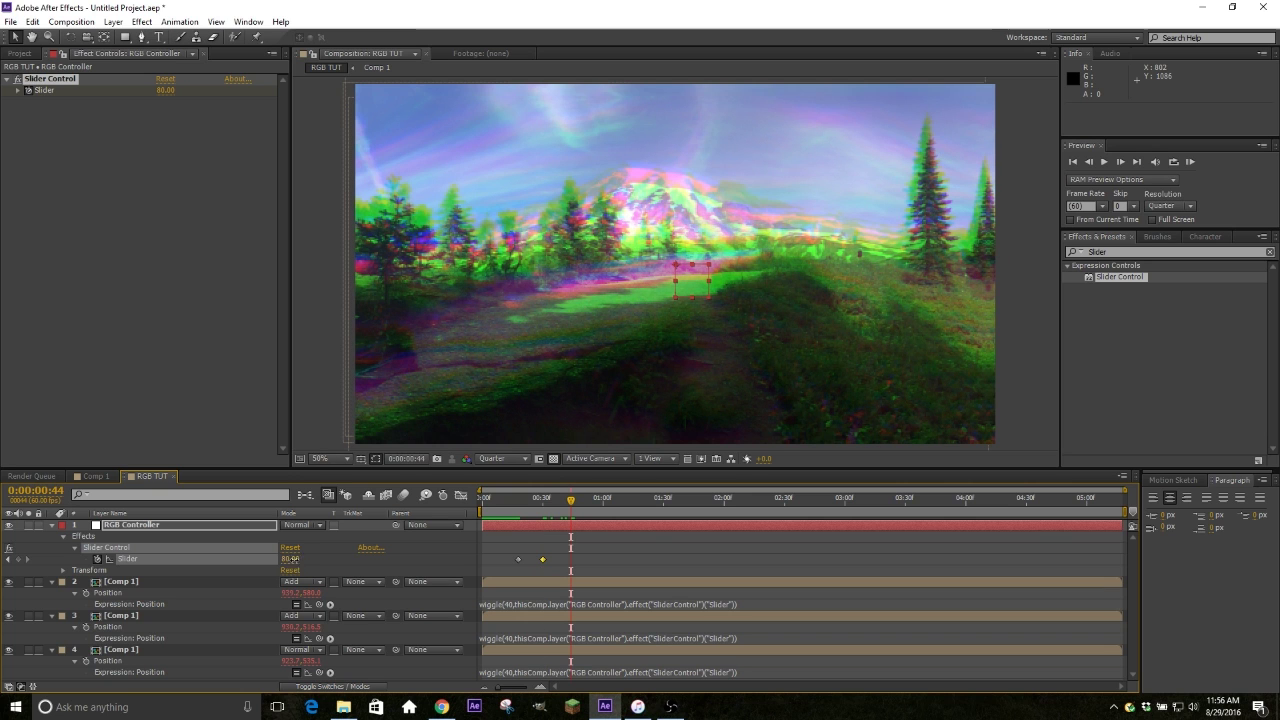
pyautogui.click(290, 558)
pyautogui.write('0')
pyautogui.press('Return')
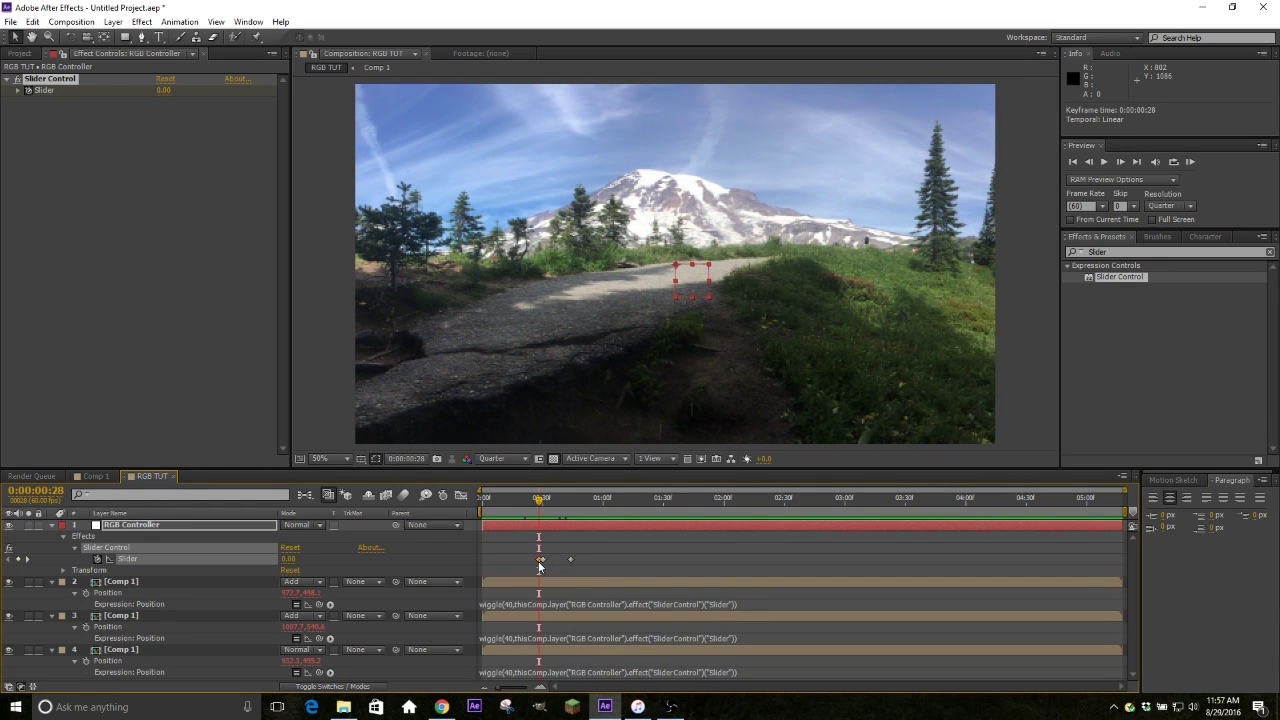
# Scrub through the keyframed glitch and run a brief RAM preview.
pyautogui.moveTo(540, 499); pyautogui.dragTo(577, 507)
pyautogui.click(1188, 162)
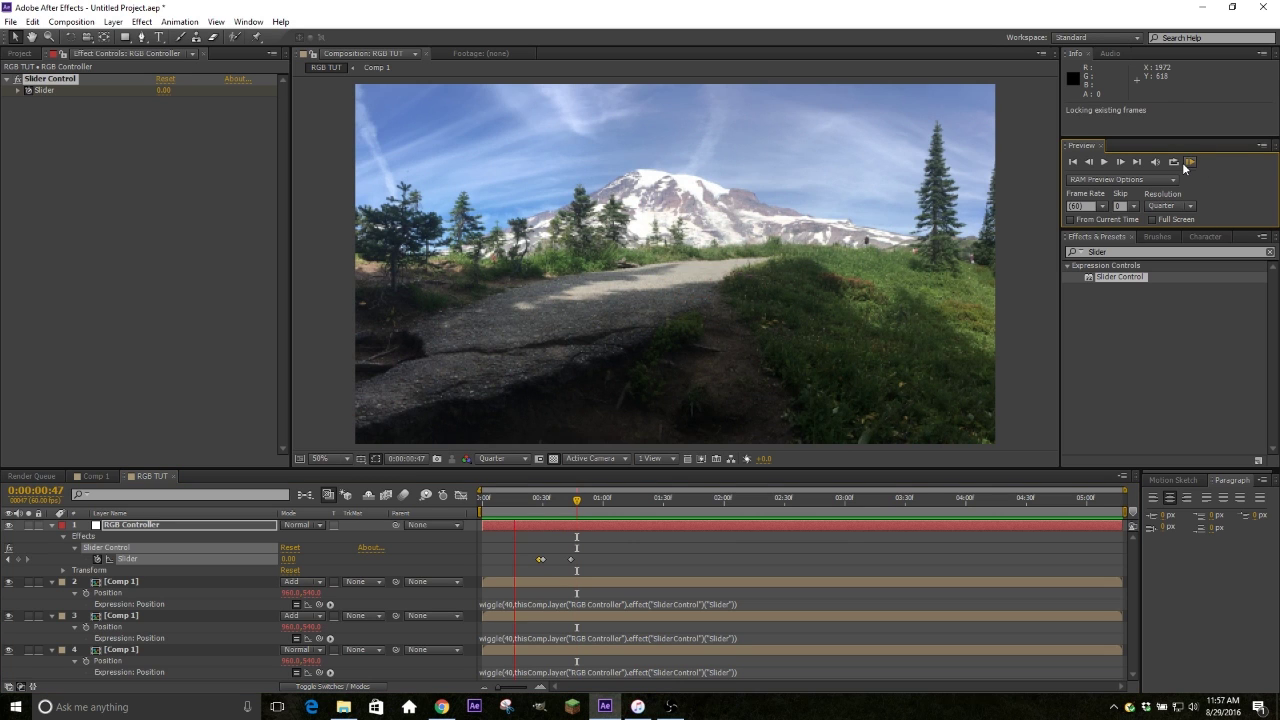
pyautogui.click(1188, 162)
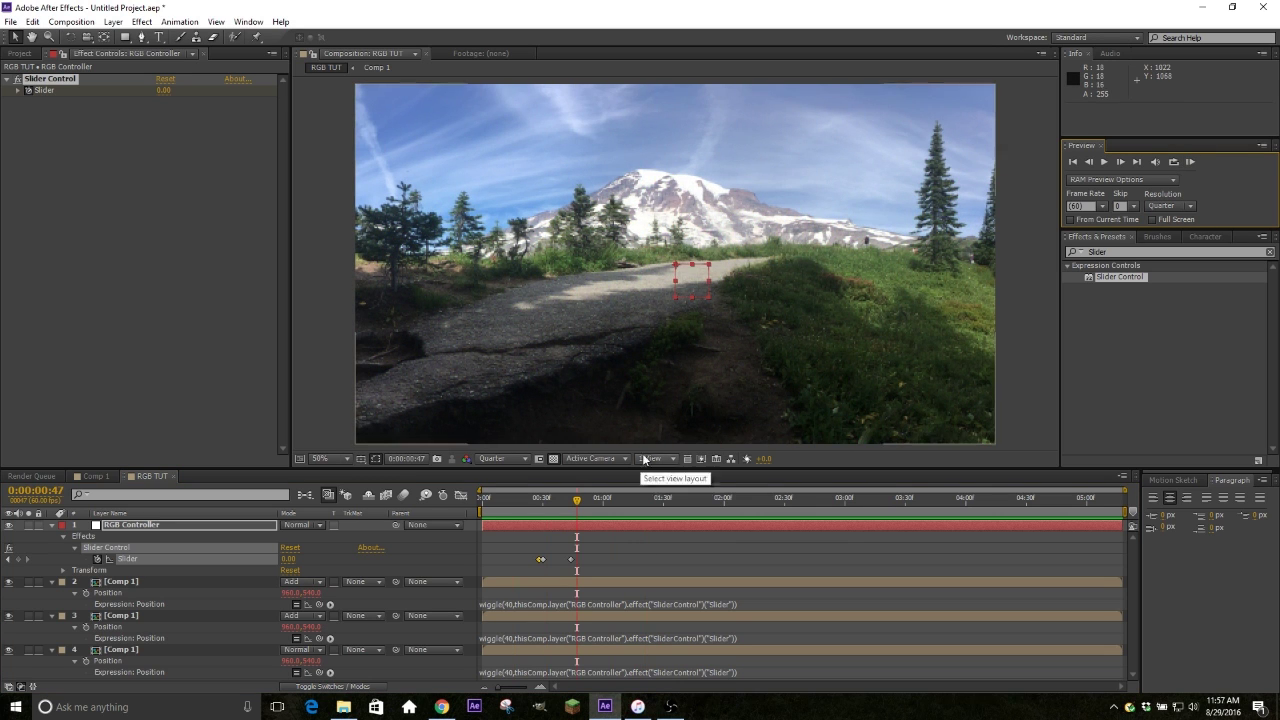
# Set the work area to span 0:00:00:18 through 0:00:01:10.
pyautogui.click(611, 498)
pyautogui.press('b')
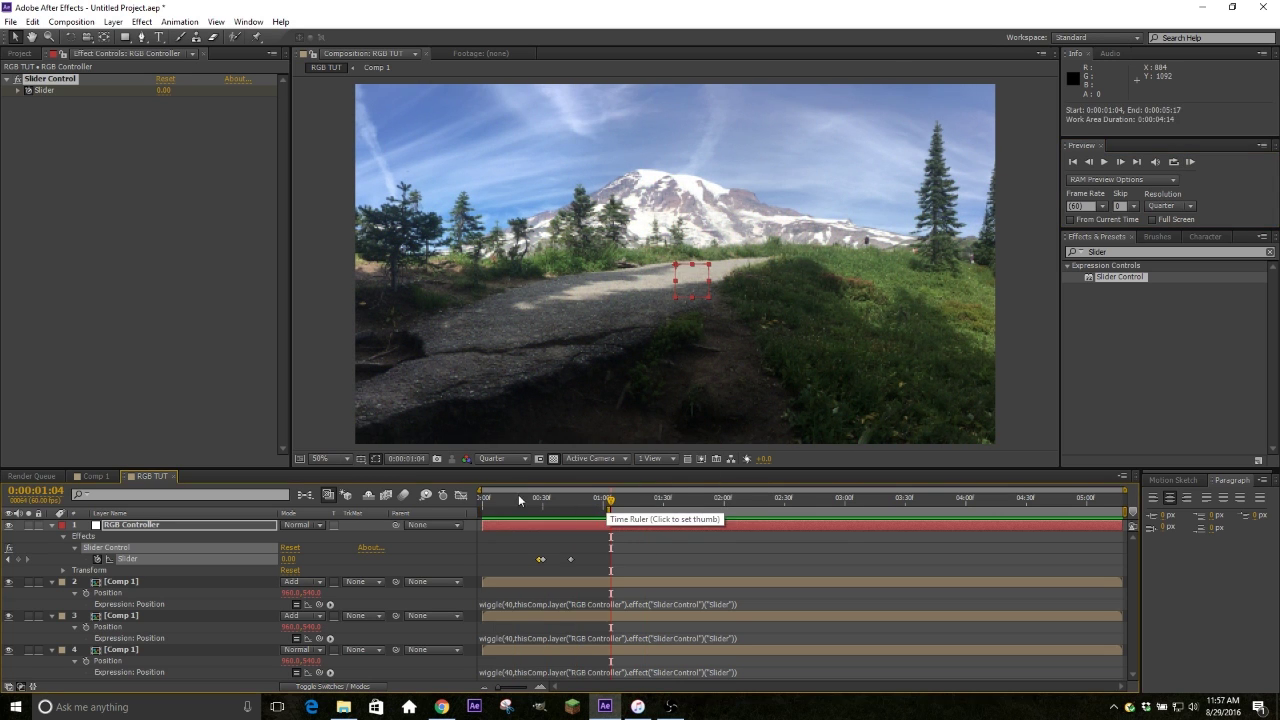
pyautogui.click(518, 497)
pyautogui.press('b')
pyautogui.click(622, 499)
pyautogui.press('n')
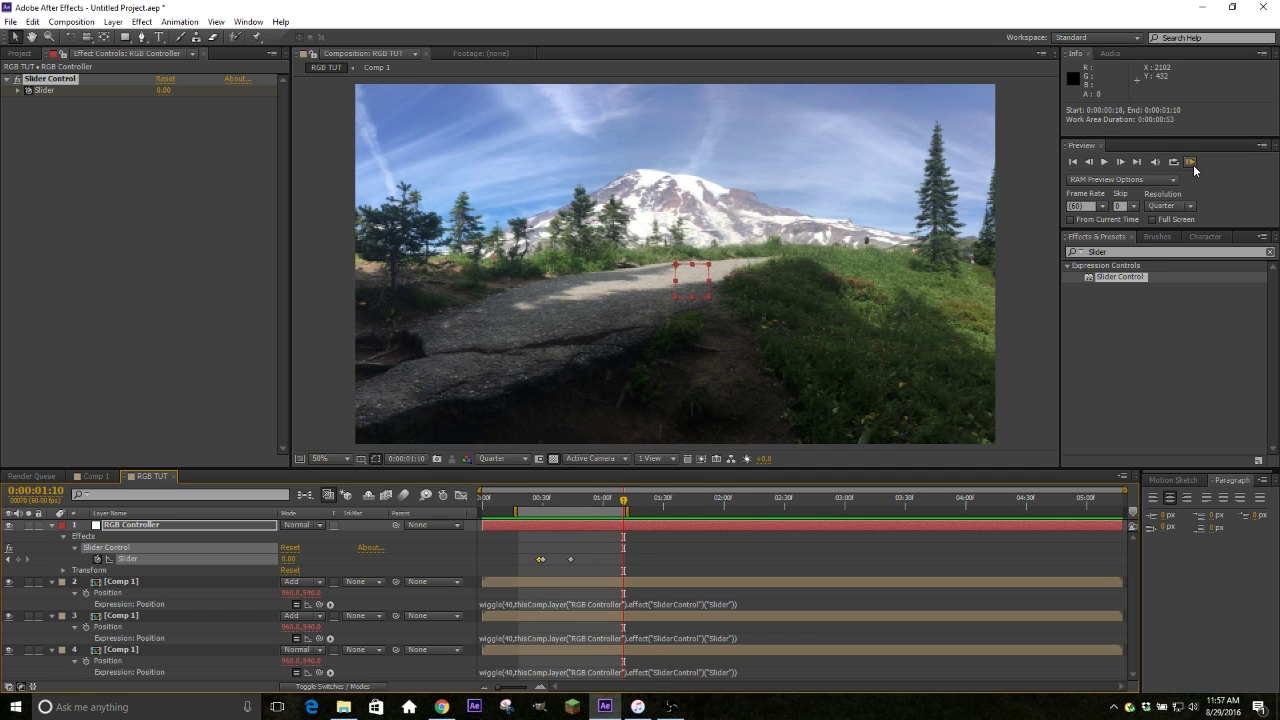
# RAM-preview the work area, then replay the glitch from 0:00:00:17.
pyautogui.click(1190, 162)
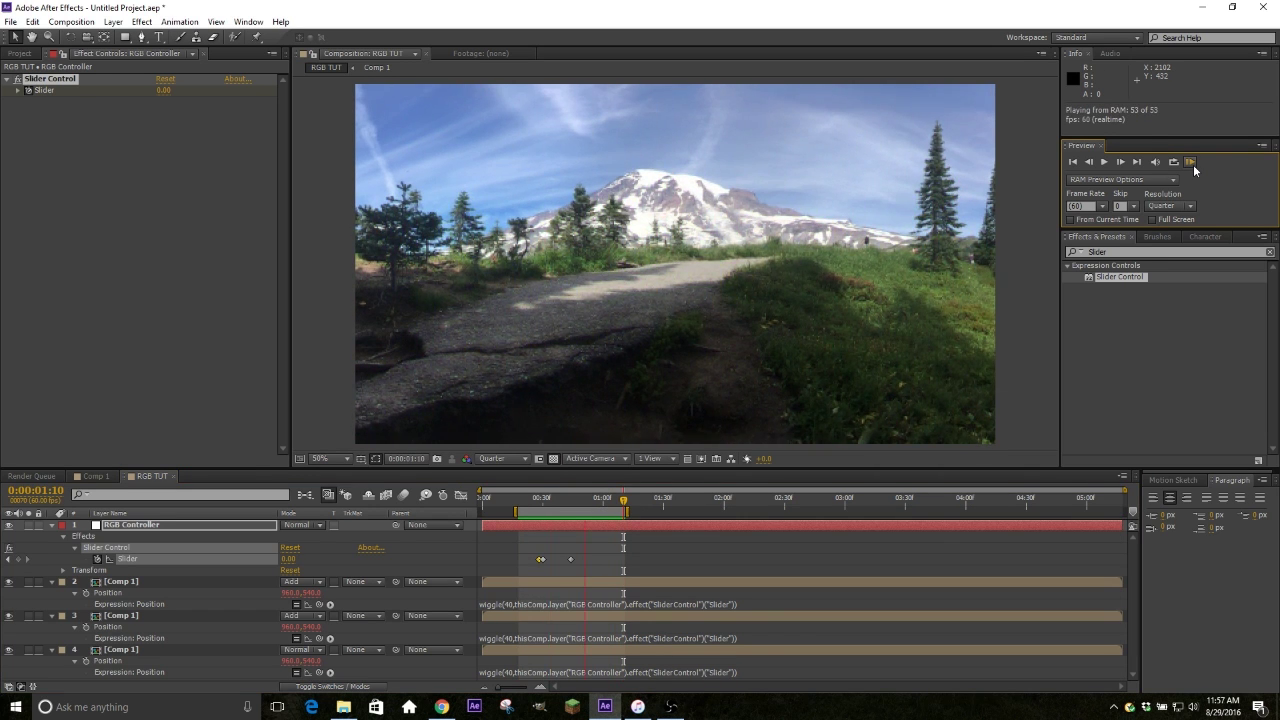
pyautogui.click(824, 564)
pyautogui.click(545, 500)
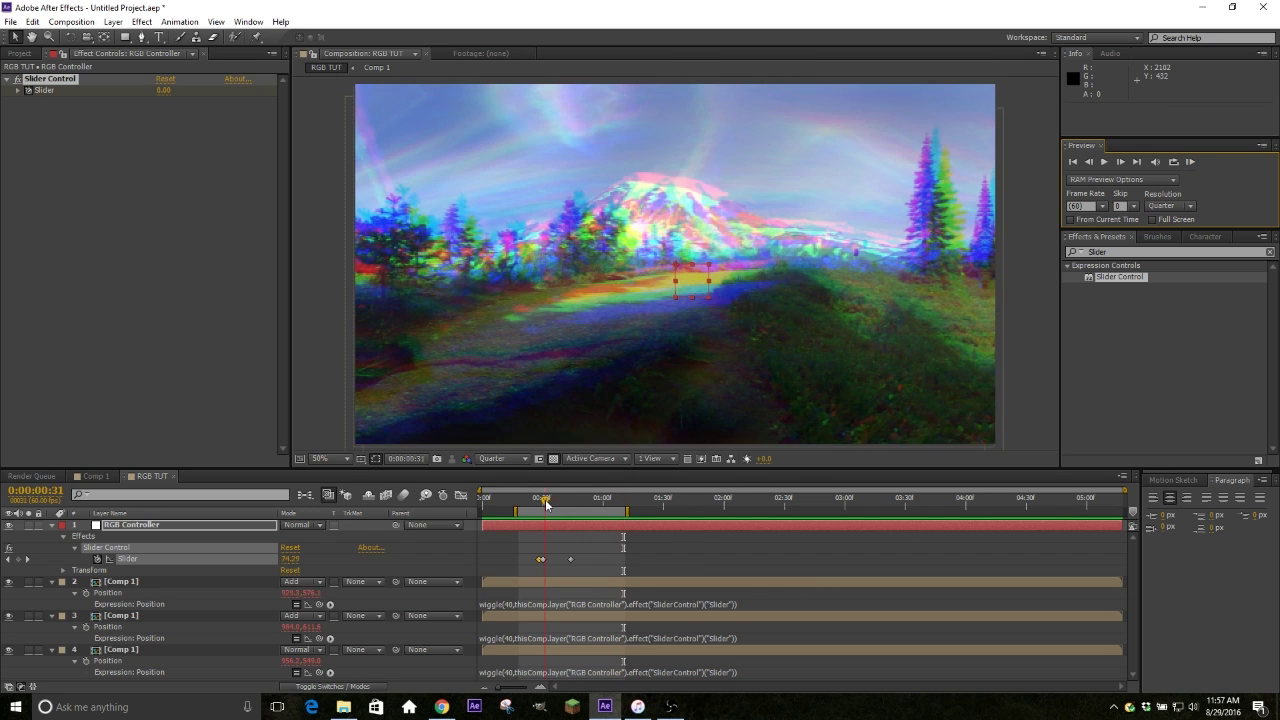
pyautogui.moveTo(545, 503); pyautogui.dragTo(547, 551)
pyautogui.press('space')
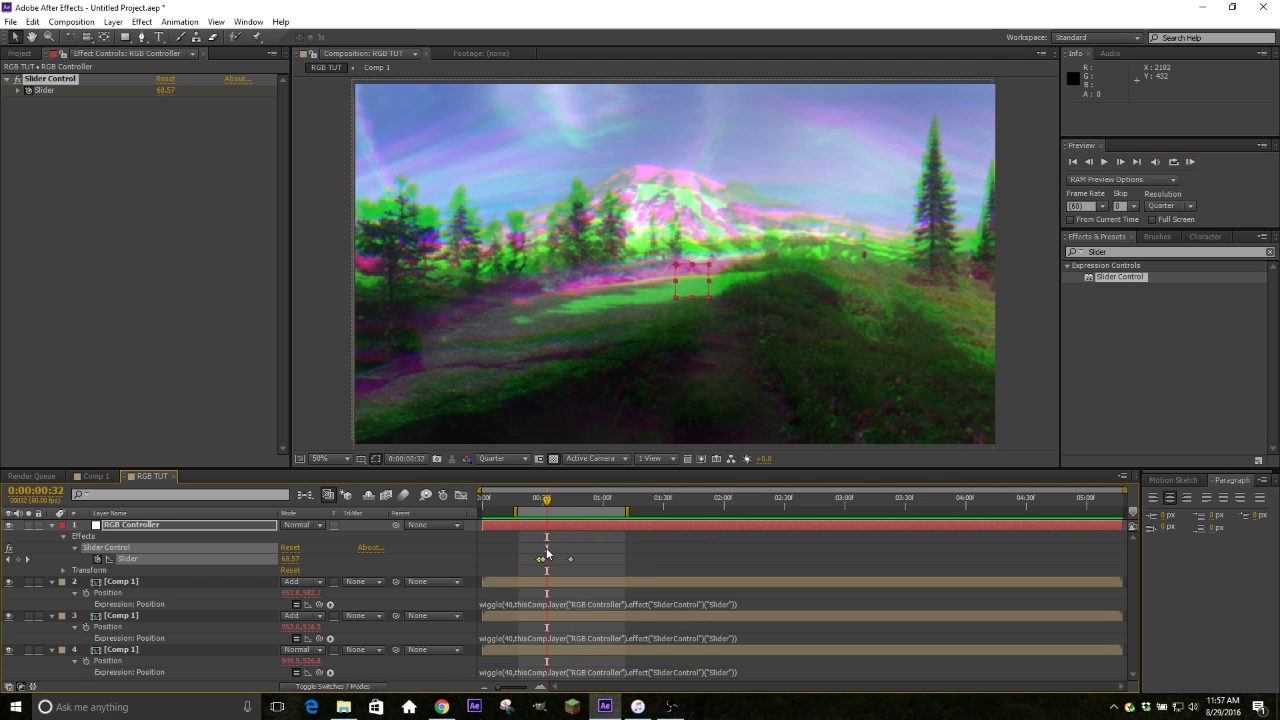